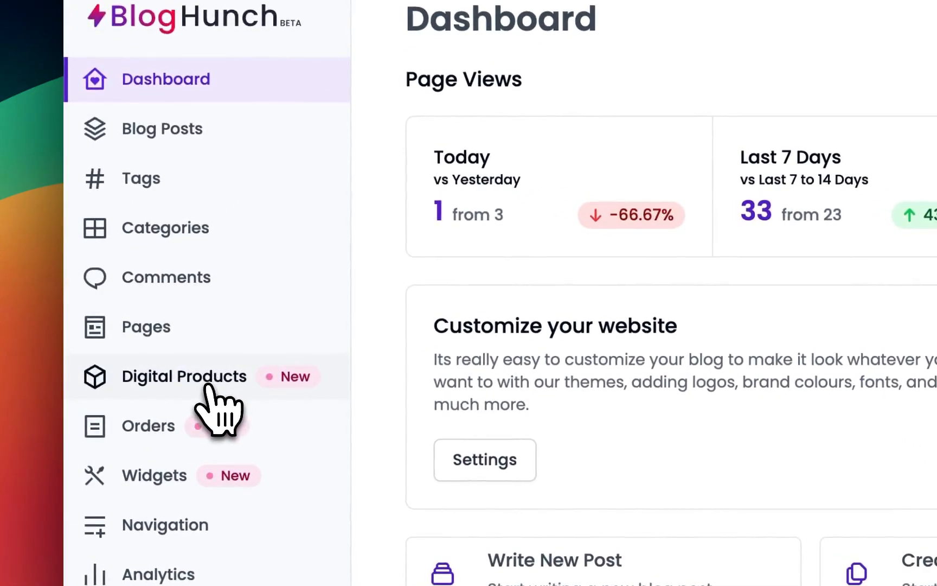
Open the form for adding a new course under Digital Products.
left_click(208, 385)
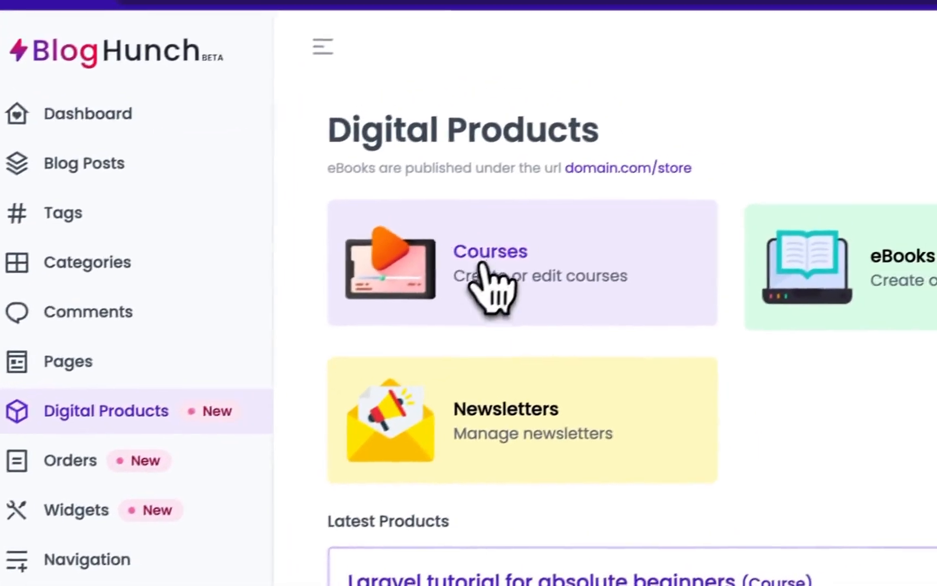
left_click(480, 266)
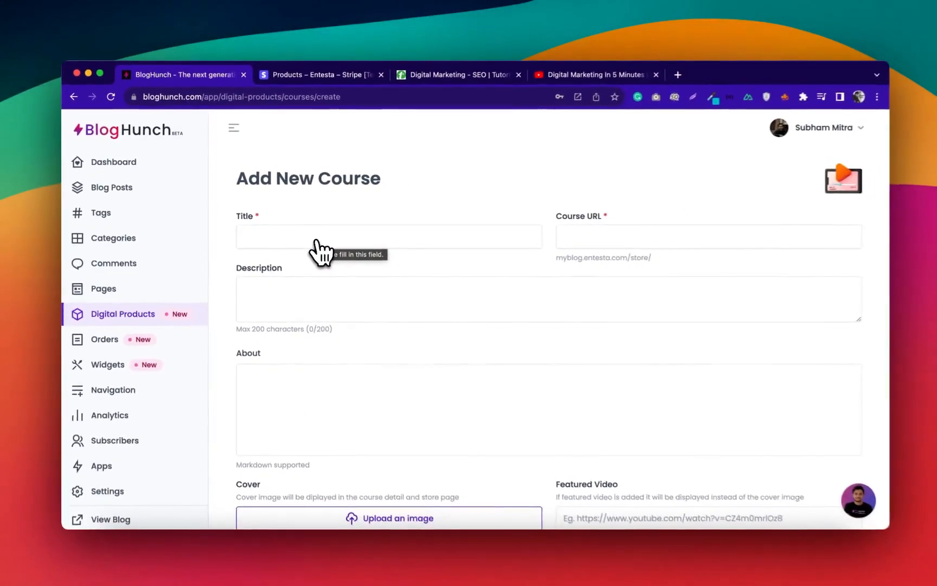
scroll(465, 277, "down", 1)
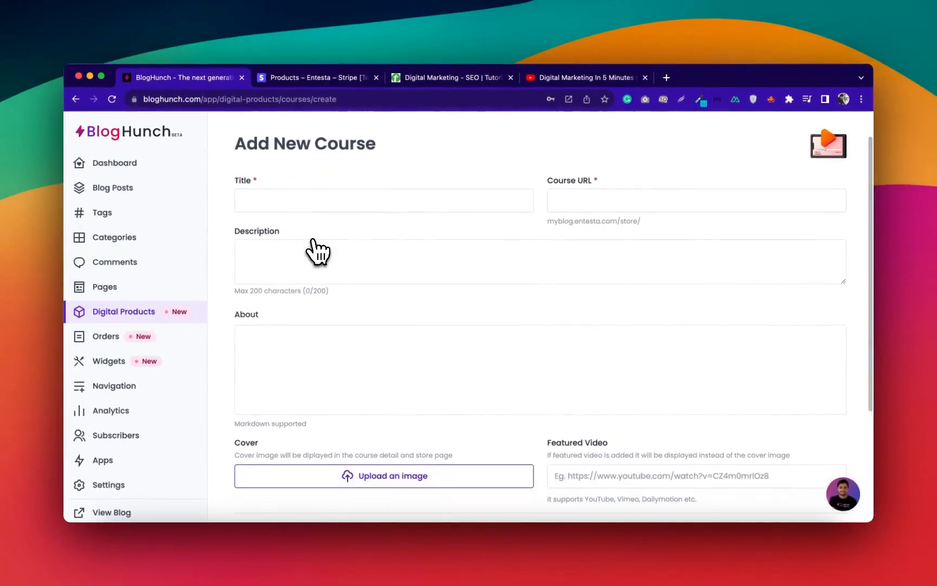
scroll(317, 251, "down", 1)
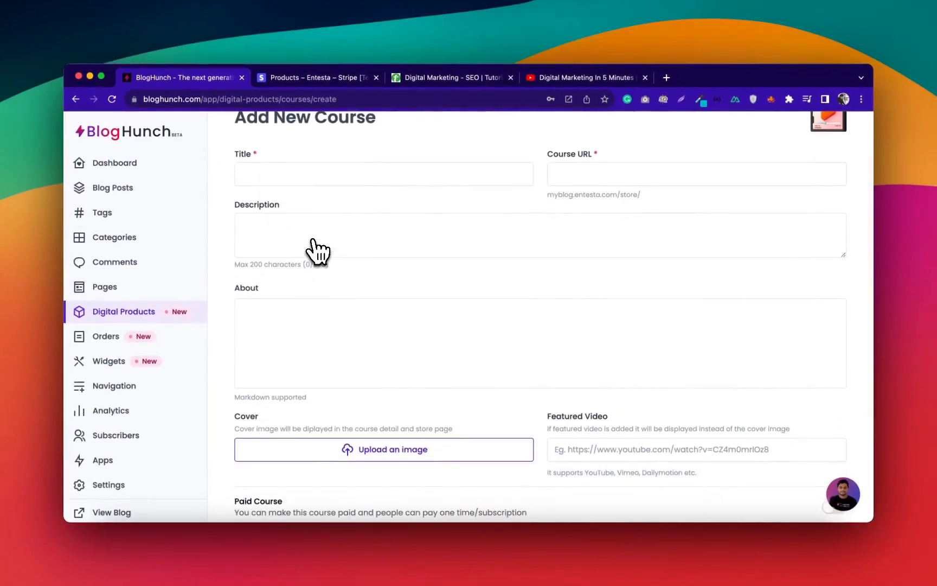
scroll(317, 251, "up", 1)
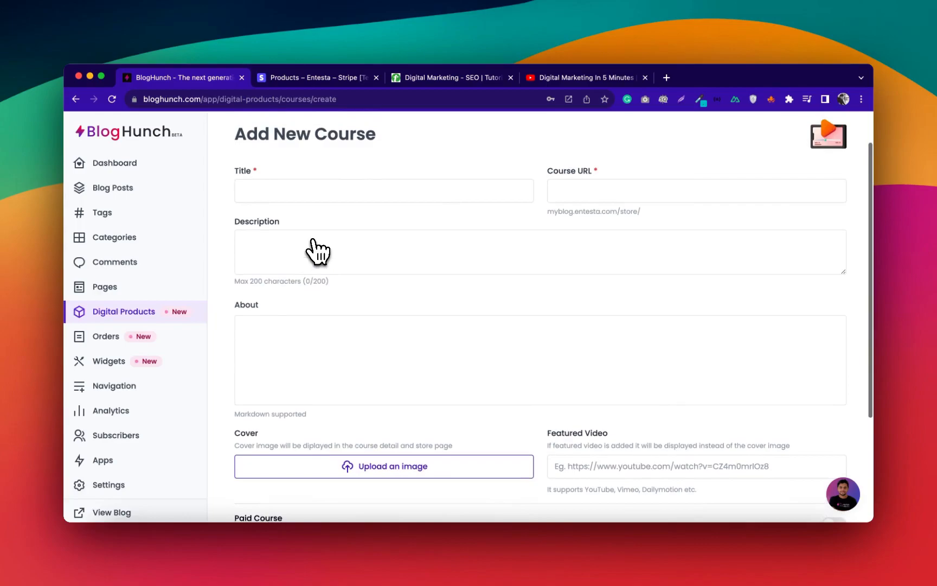
Title the course "Digital Marketing for beginners", correcting the misspelled last word with the spelling suggestion.
left_click(279, 197)
type("Digital Marketing for begineers")
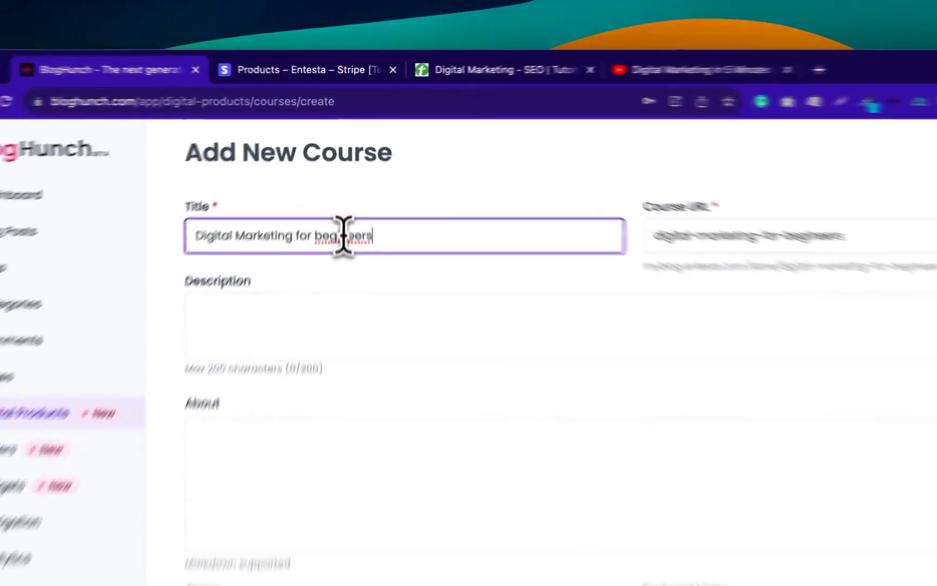
right_click(343, 190)
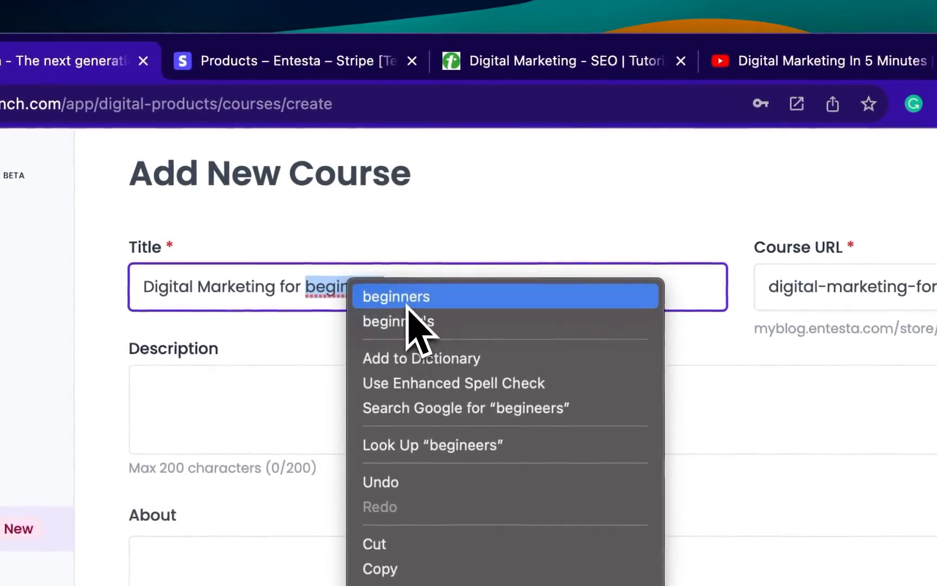
left_click(406, 304)
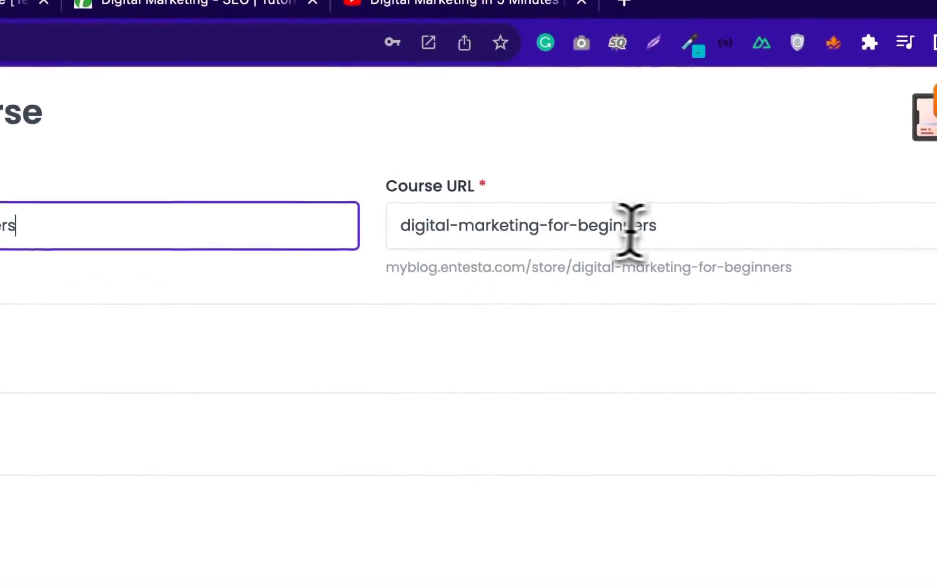
left_click_drag(671, 232, 387, 226)
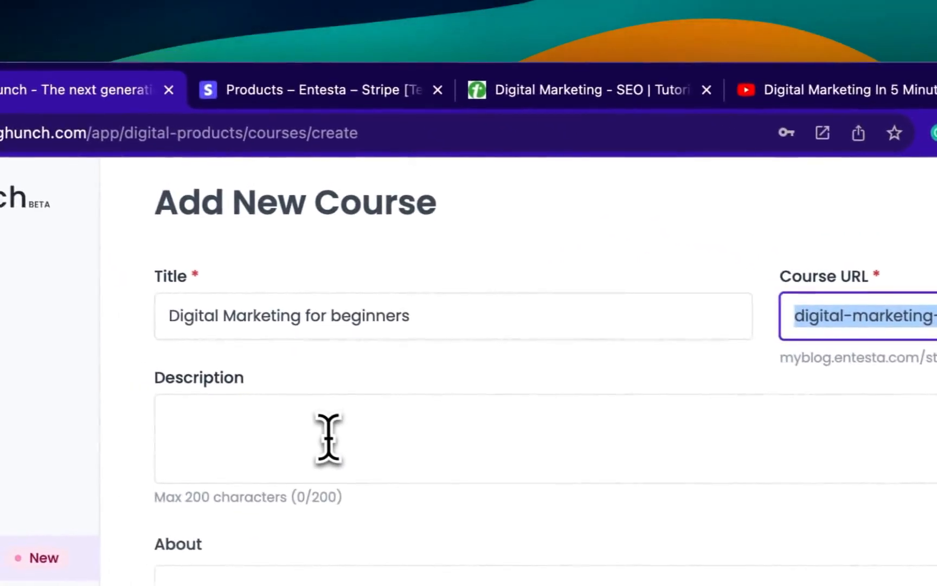
Fill the Description with the Digital Marketing tutorial home page's opening text, copied from "Marketing of products" through "digital medium".
left_click(328, 437)
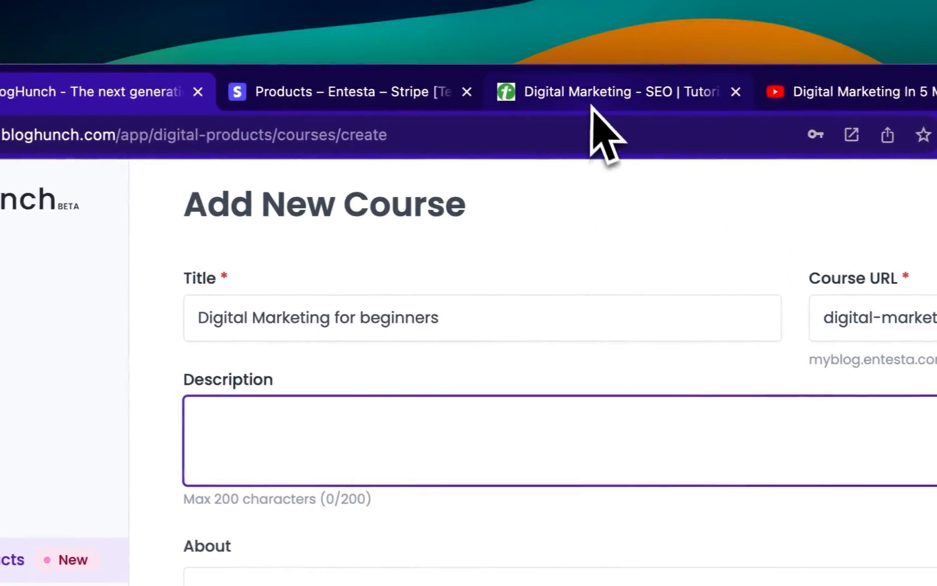
left_click(588, 100)
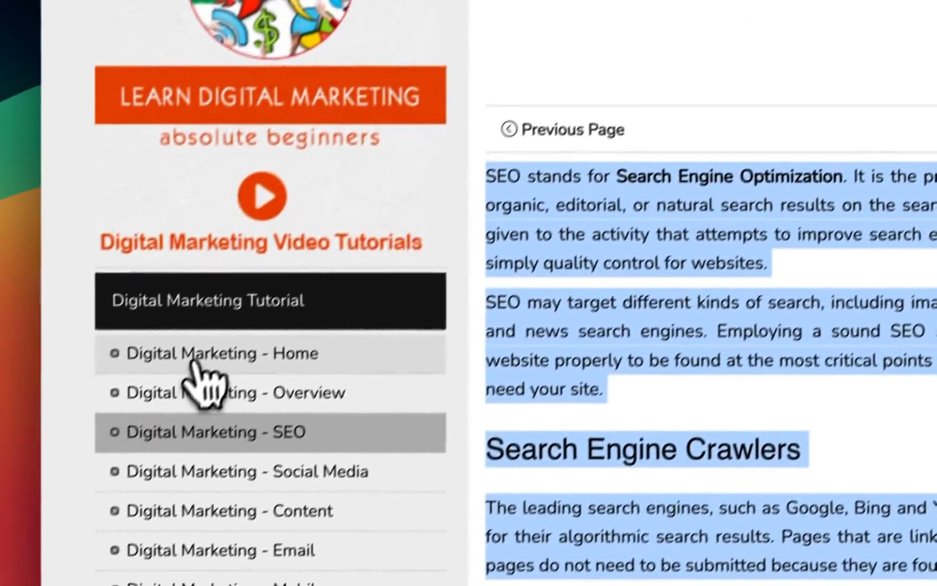
left_click(200, 357)
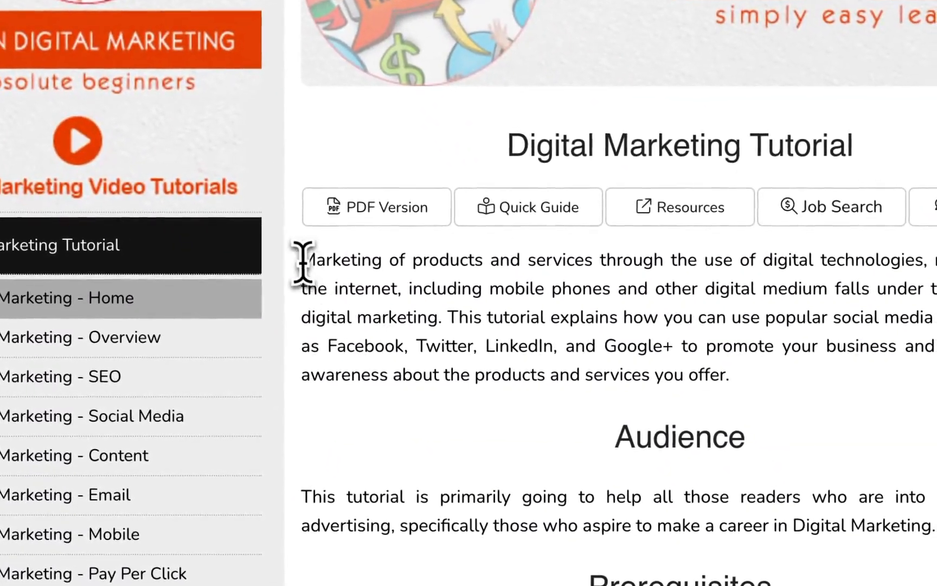
left_click_drag(303, 261, 828, 288)
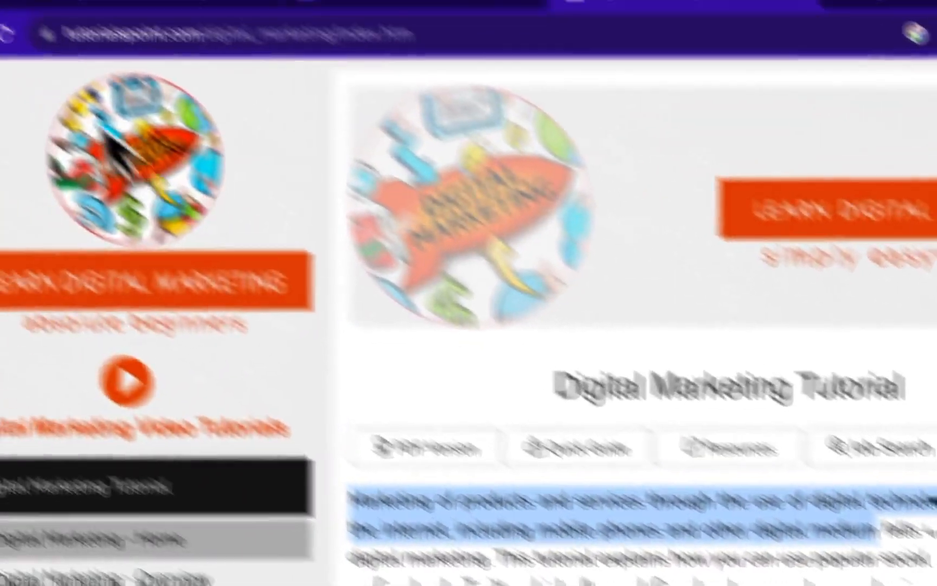
left_click(239, 86)
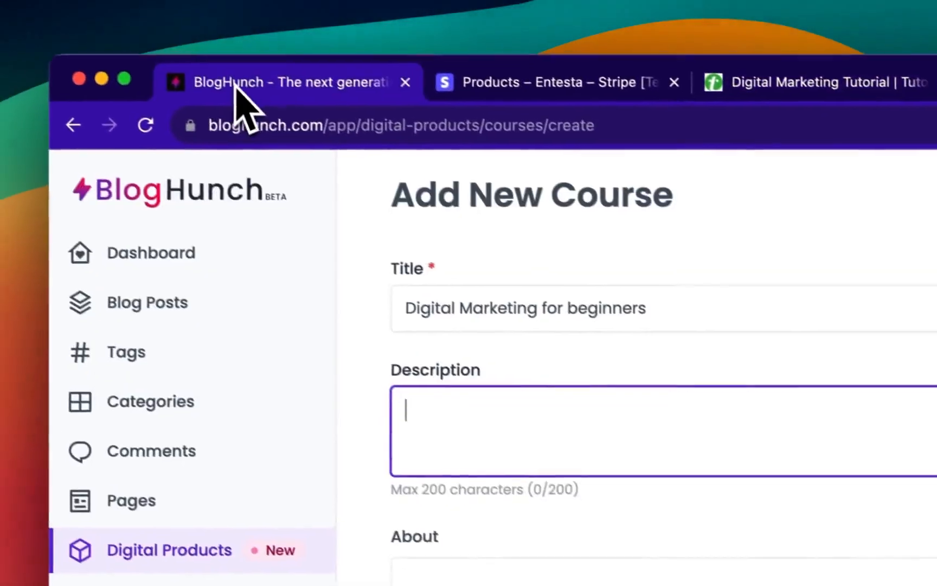
key("super+v")
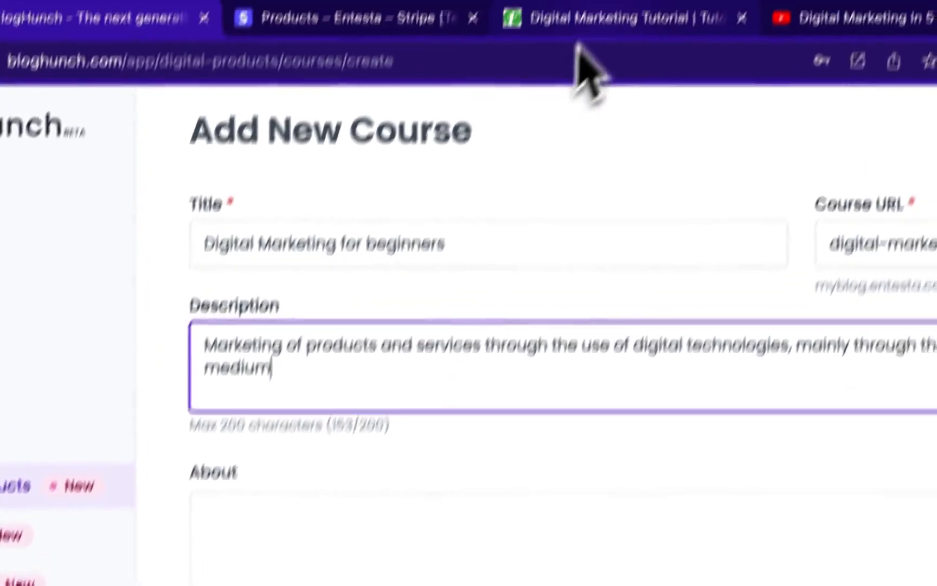
Copy the tutorial home page's entire introductory paragraph into the course's About text.
left_click(578, 22)
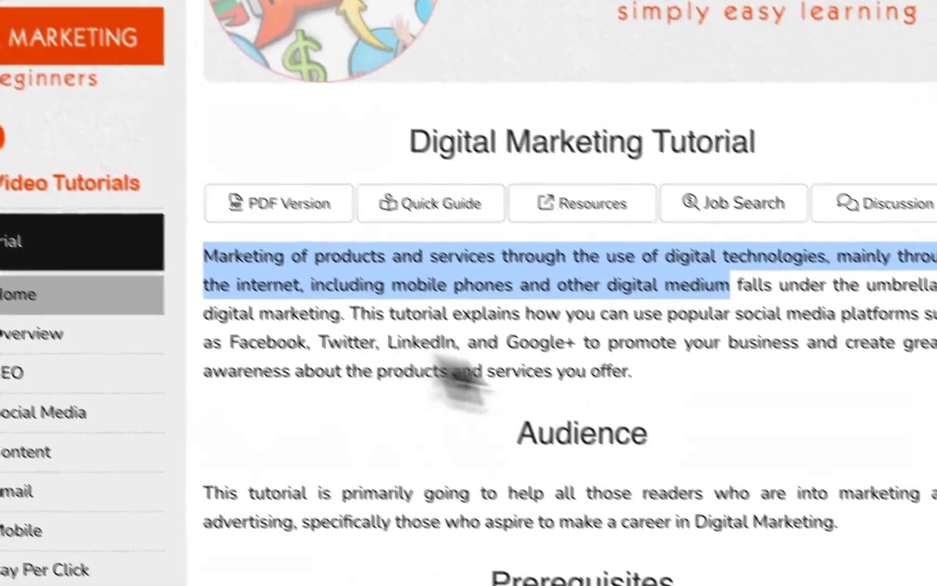
left_click_drag(694, 386, 227, 244)
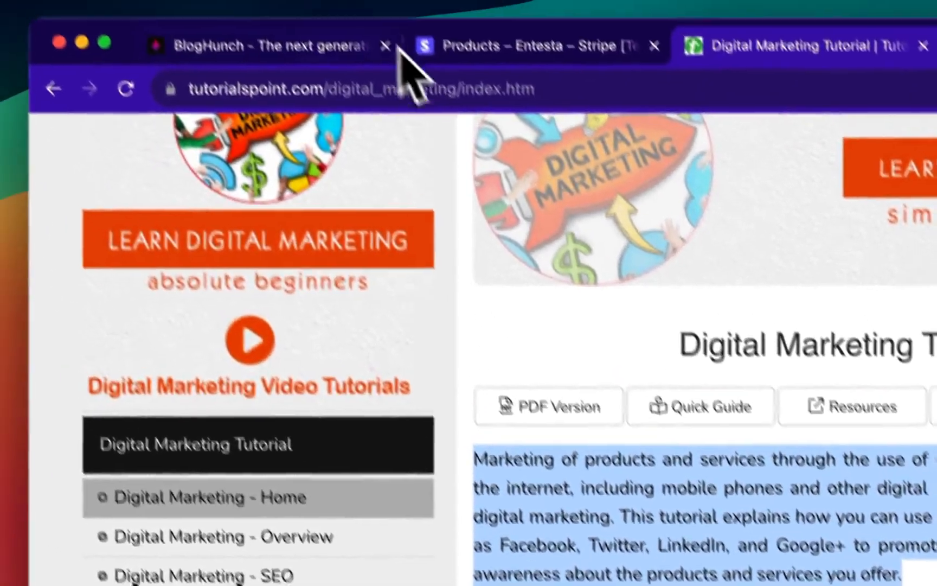
left_click(320, 52)
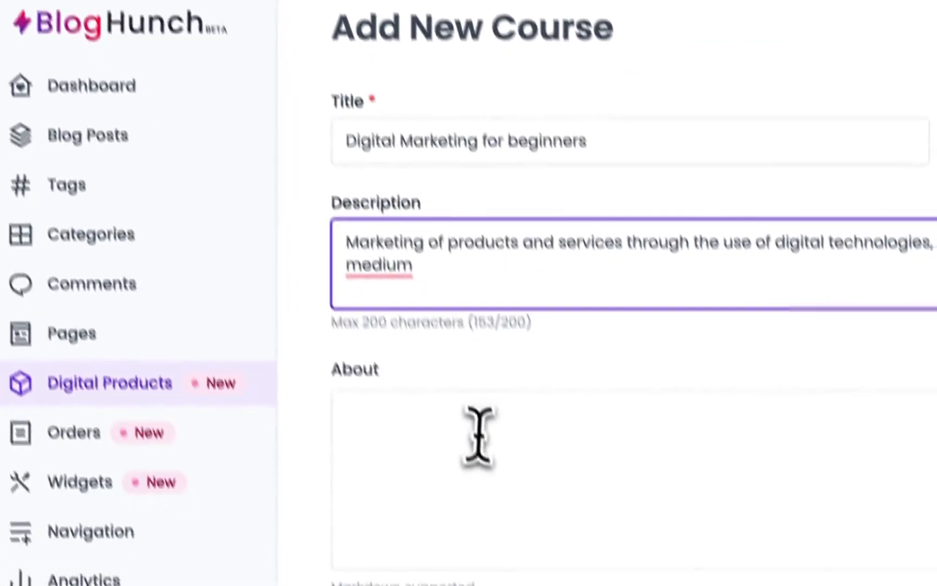
left_click(481, 439)
key("super+v")
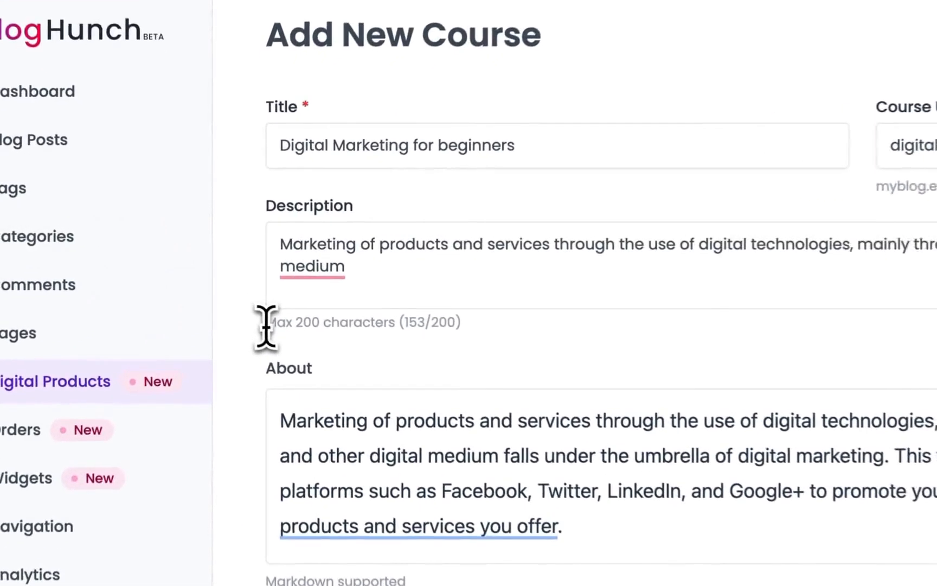
Upload the pexels-fauxels photo of a laptop on a desk from the Downloads folder as the course cover.
left_click_drag(234, 281, 301, 281)
left_click_drag(403, 324, 404, 324)
scroll(404, 325, "down", 6)
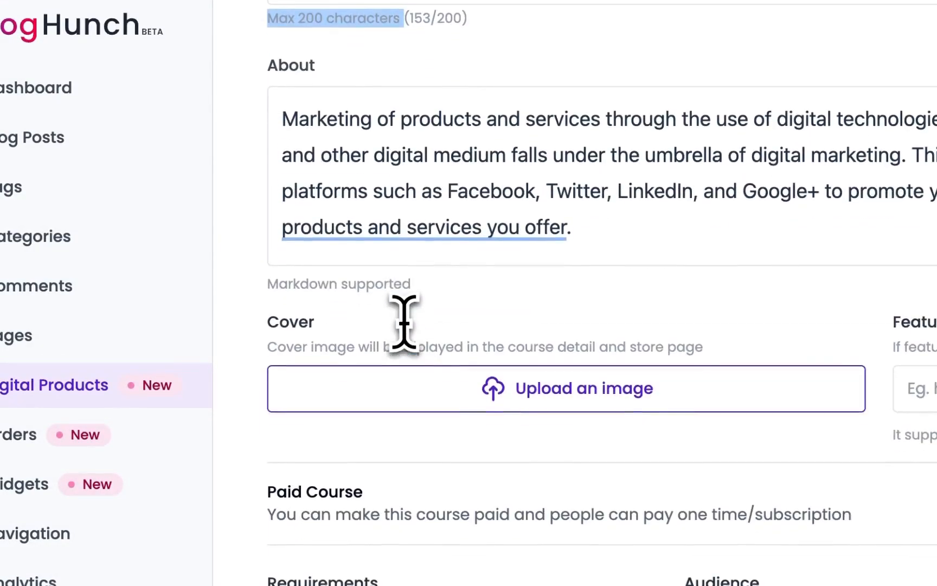
left_click(442, 404)
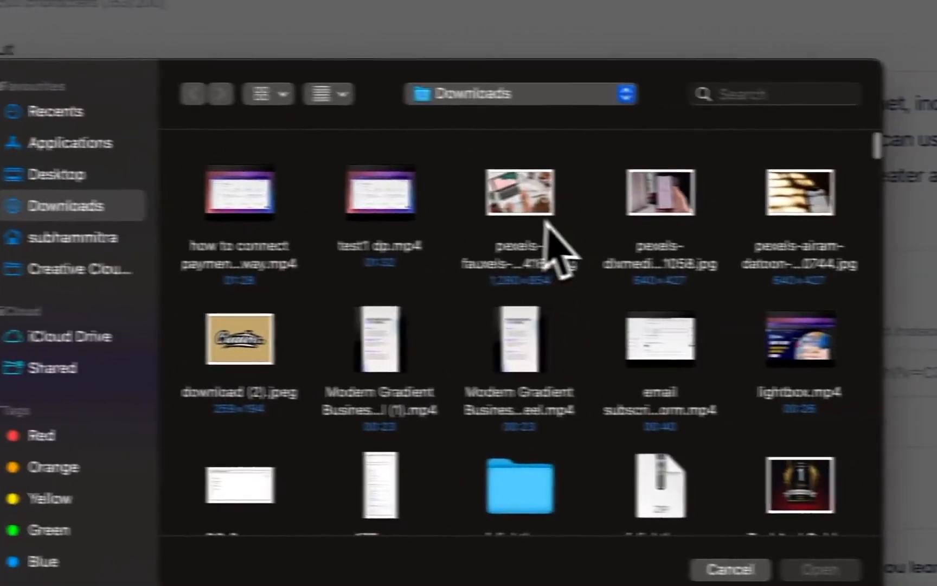
double_click(833, 225)
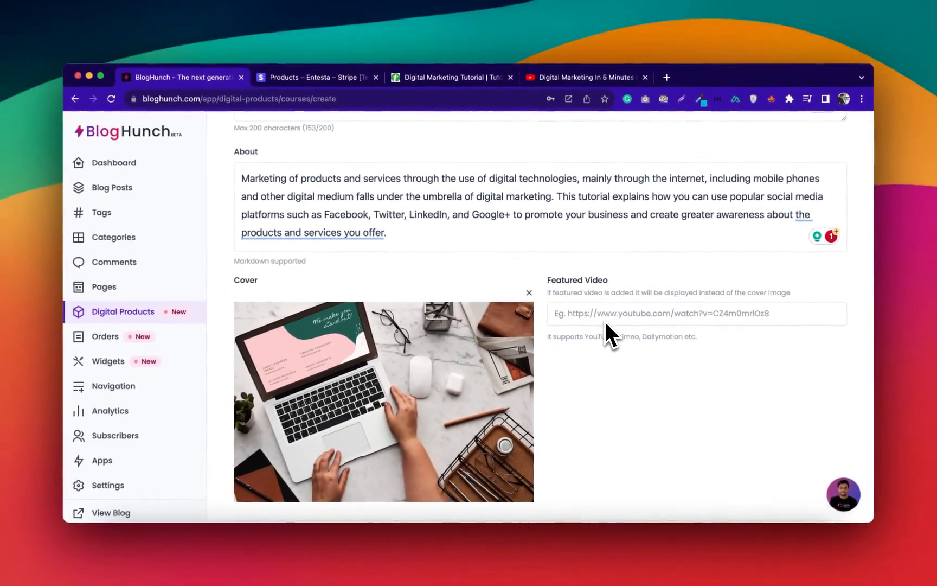
left_click(570, 84)
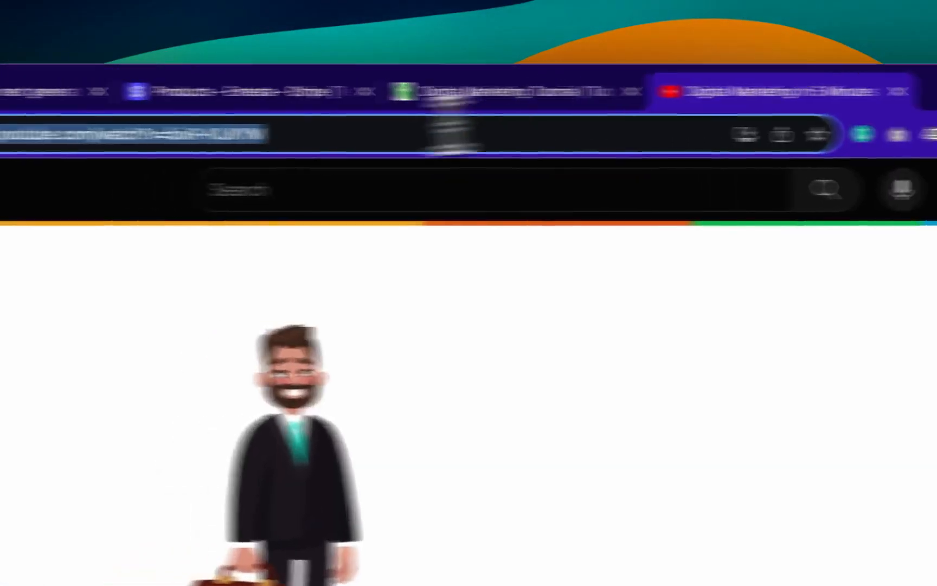
left_click(356, 101)
key("super+a")
key("super+c")
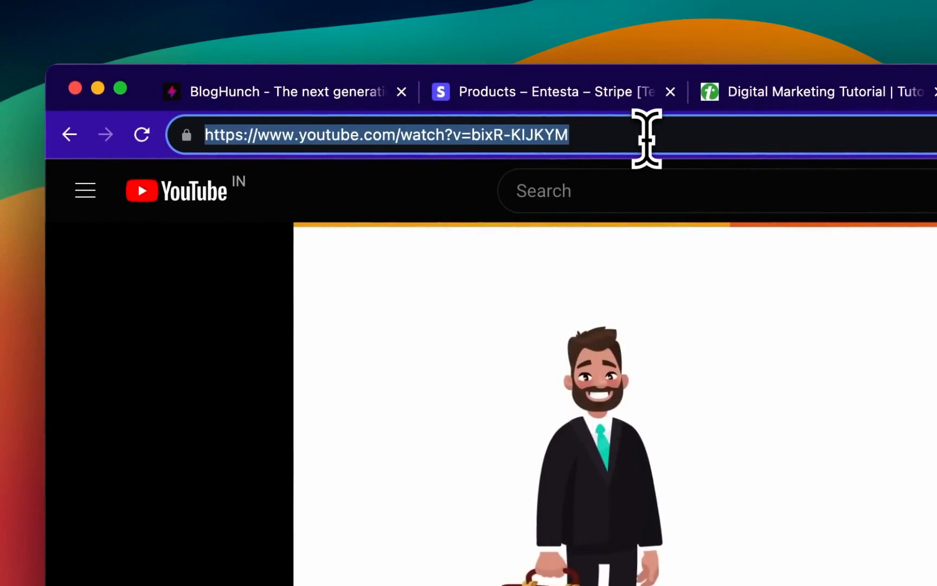
left_click(305, 98)
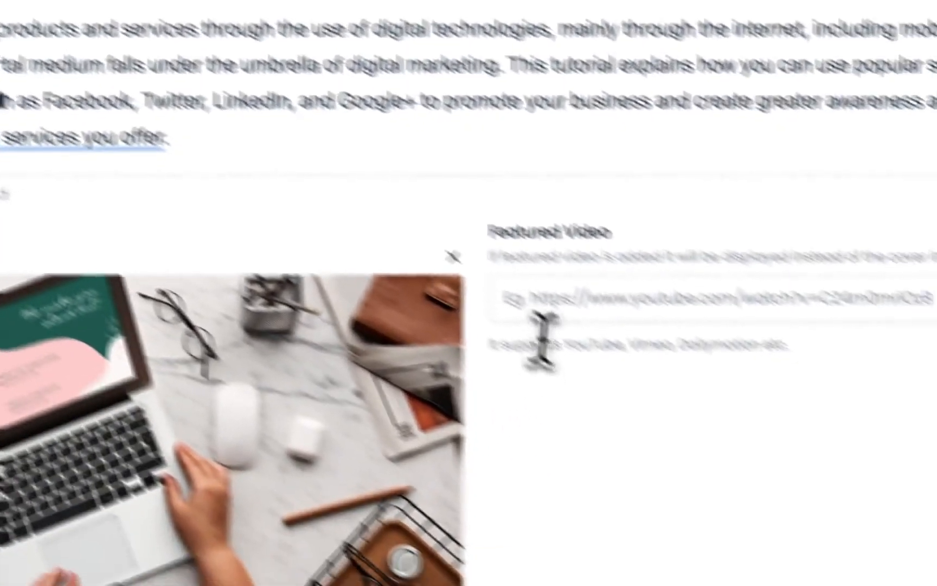
left_click(466, 240)
key("super+v")
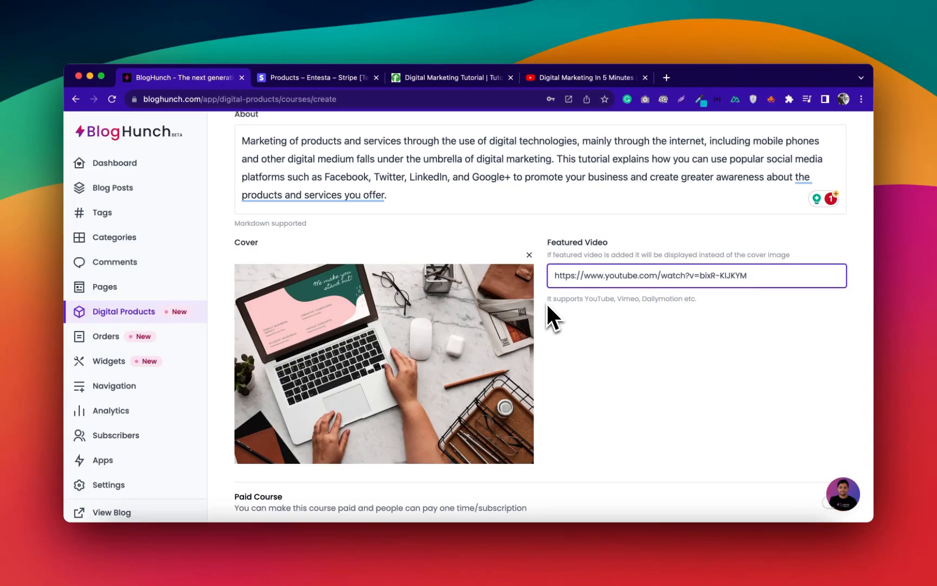
Make the course a paid course.
scroll(584, 310, "down", 3)
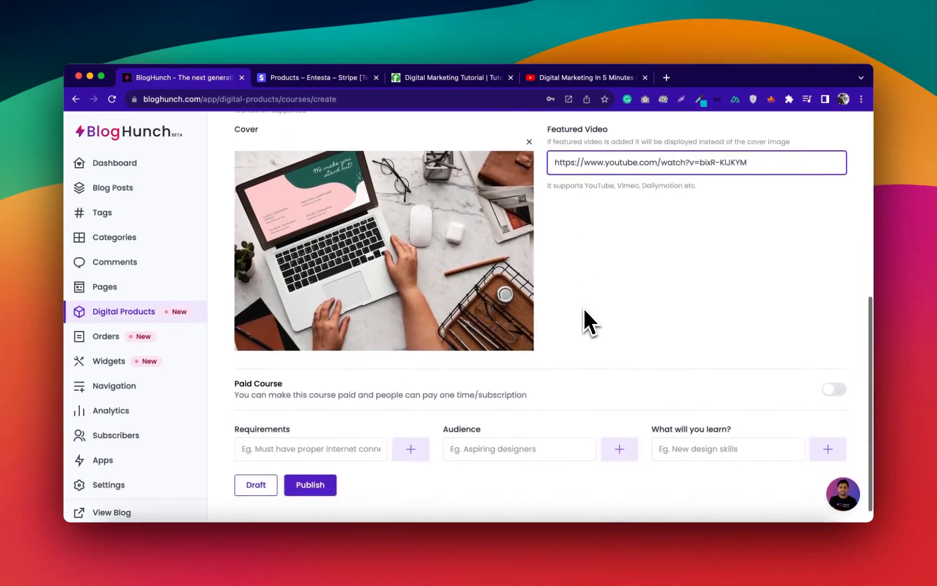
scroll(584, 311, "down", 1)
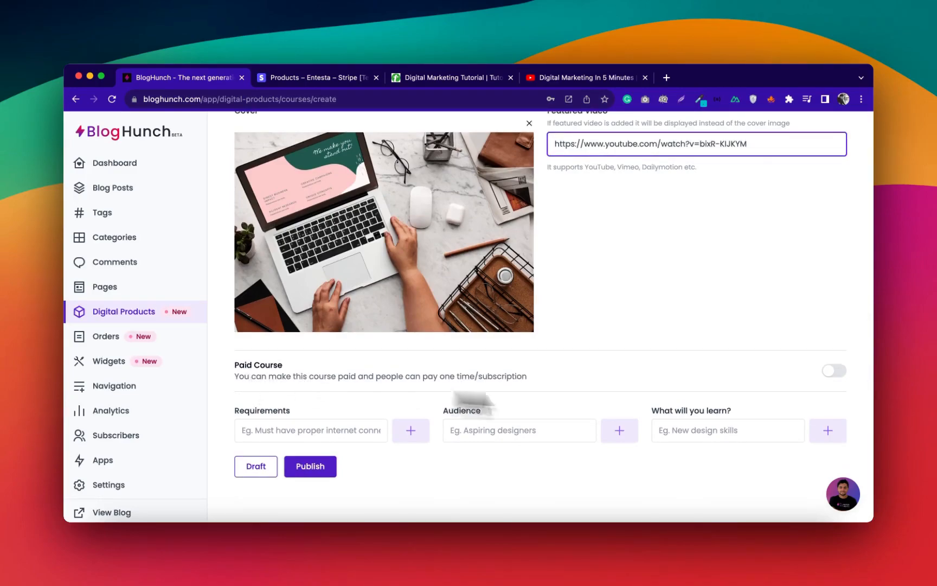
left_click(835, 372)
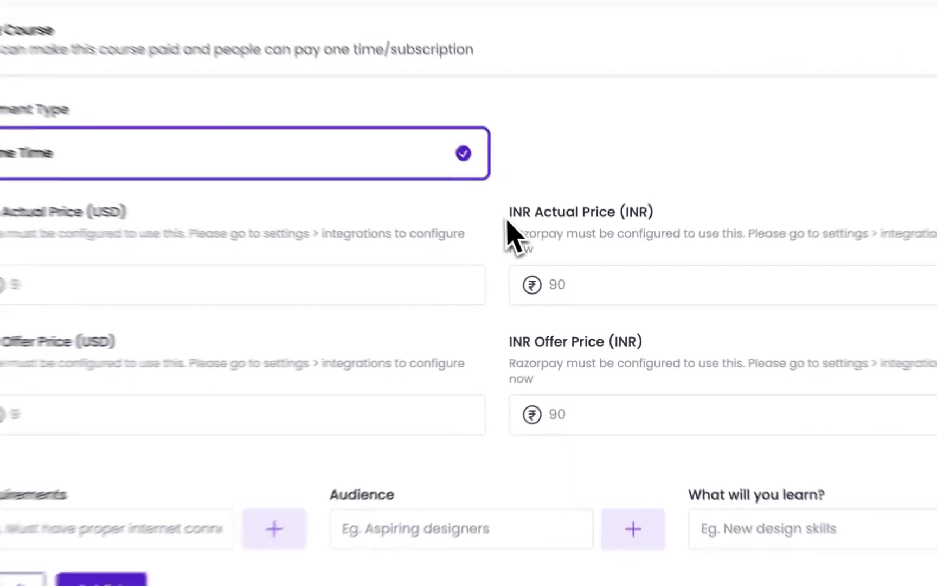
left_click_drag(548, 257, 622, 309)
left_click_drag(545, 331, 590, 345)
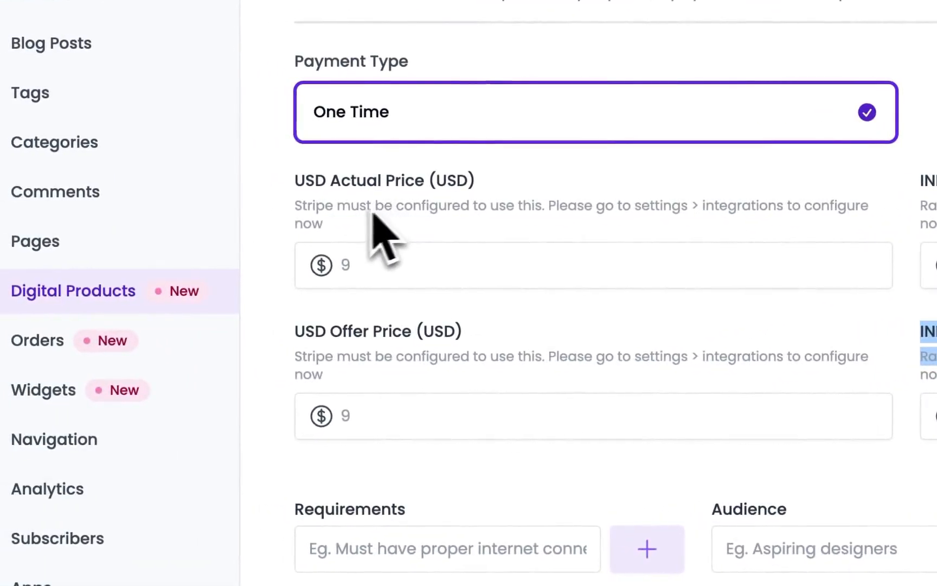
Set the course's USD actual price to 20 and its USD offer price to 10.
left_click(296, 191)
left_click_drag(296, 191, 425, 190)
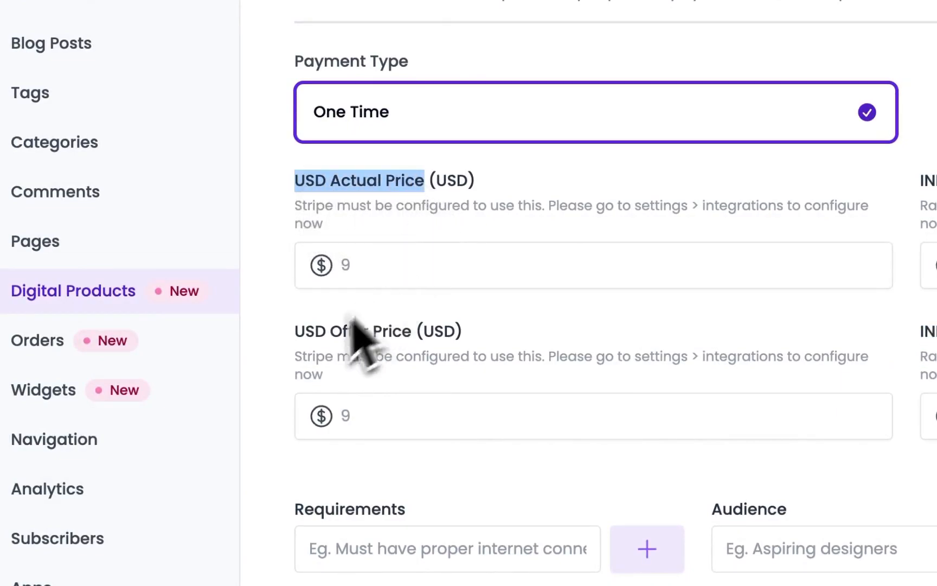
left_click_drag(297, 335, 412, 345)
left_click(402, 271)
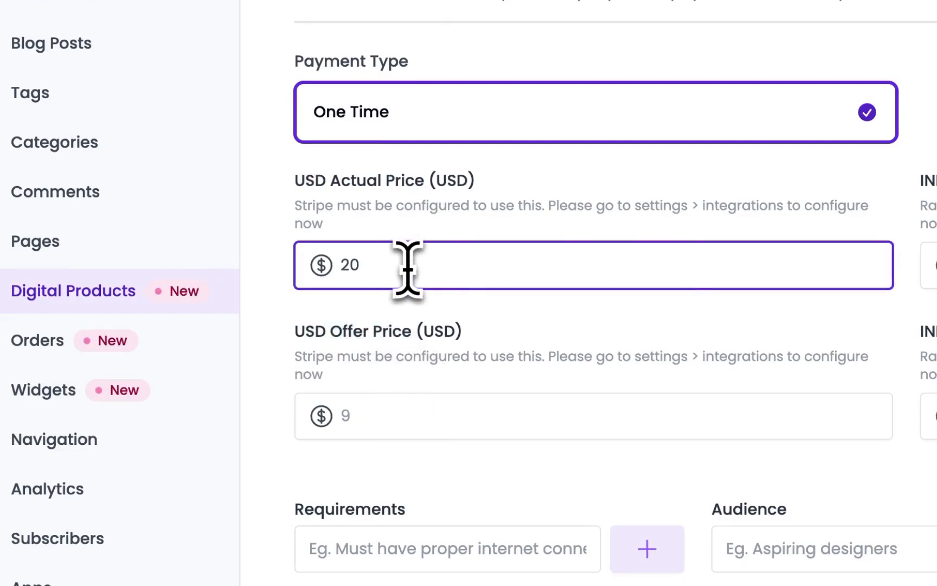
left_click(384, 416)
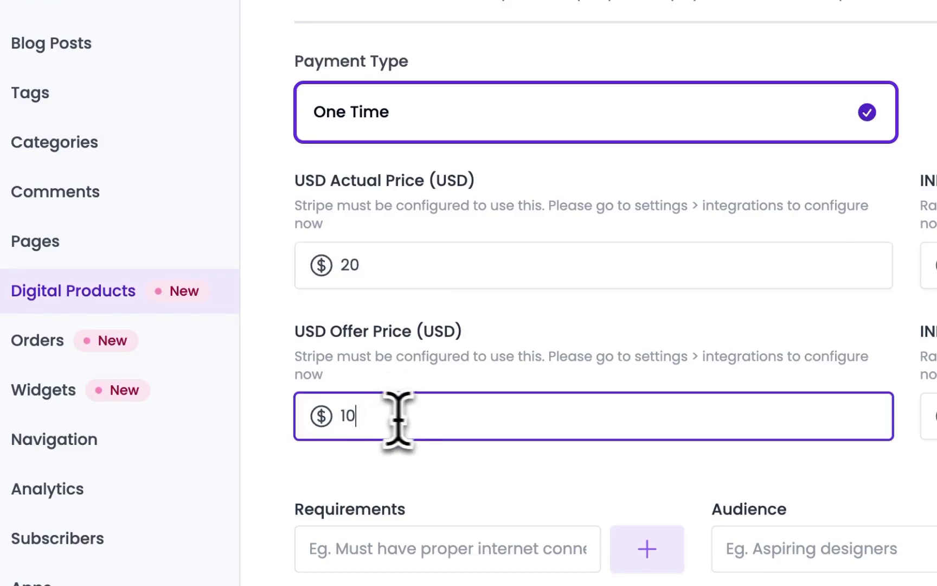
Set the course's INR actual price to 1000 and its INR offer price to 500.
left_click(606, 314)
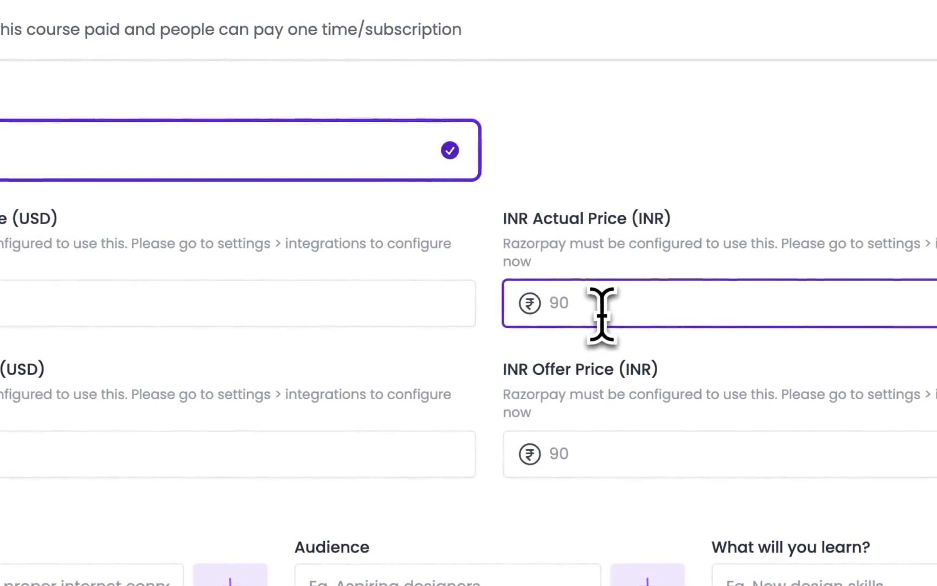
type("100")
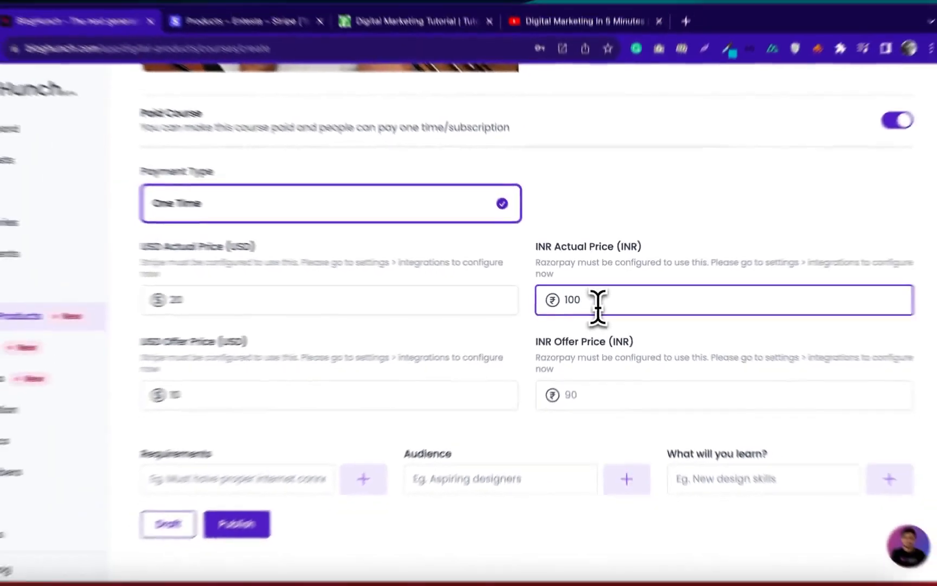
type("0")
key("Tab")
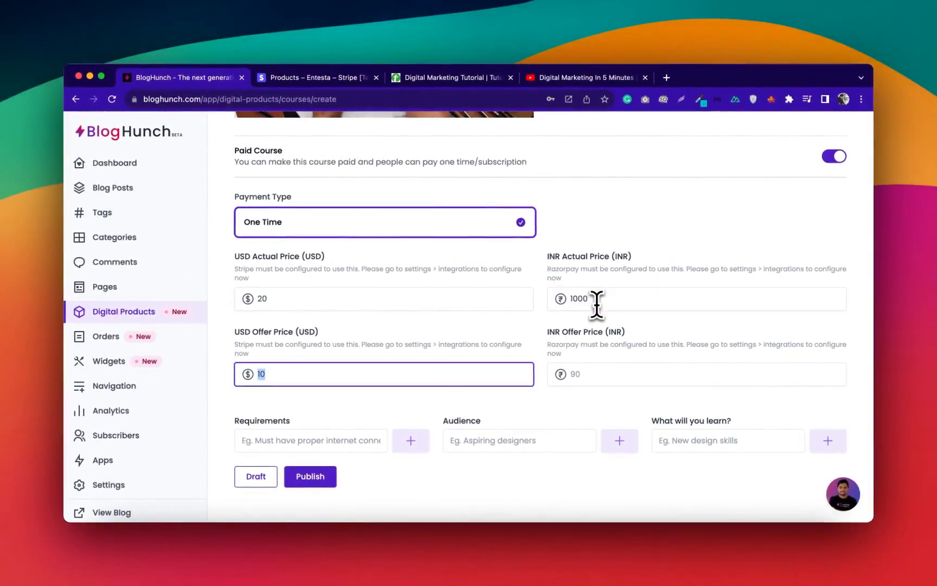
key("Tab")
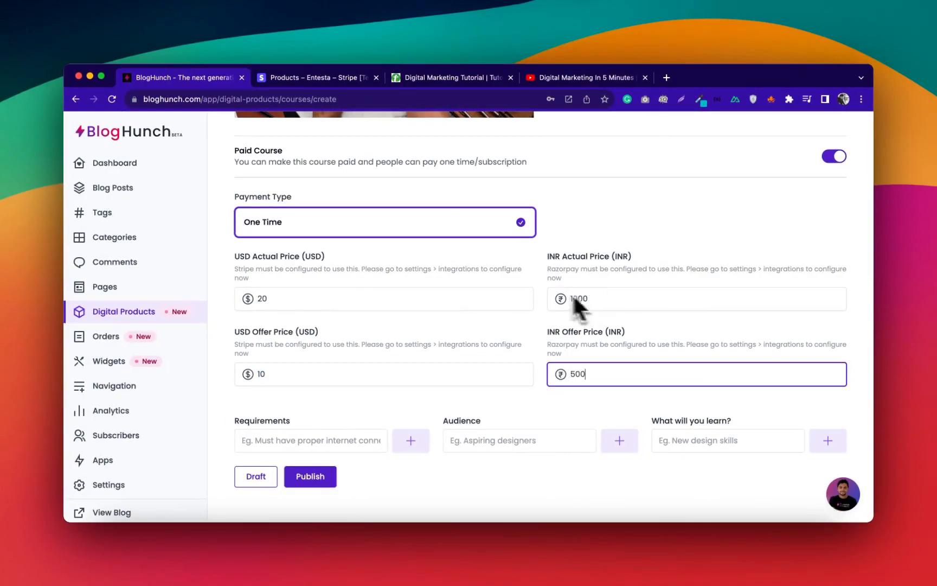
Add two entries reading "hello world" to the course's Requirements.
scroll(513, 297, "down", 1)
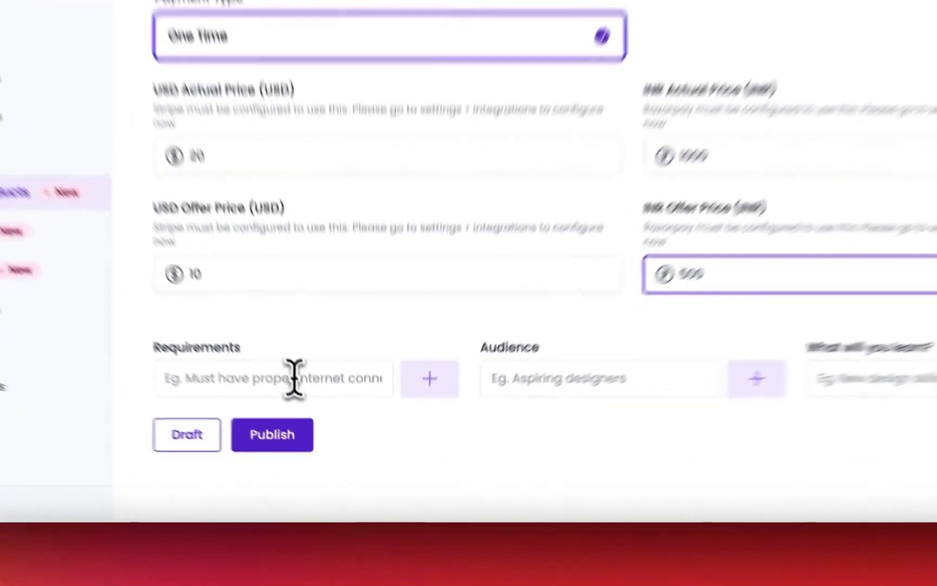
left_click(315, 430)
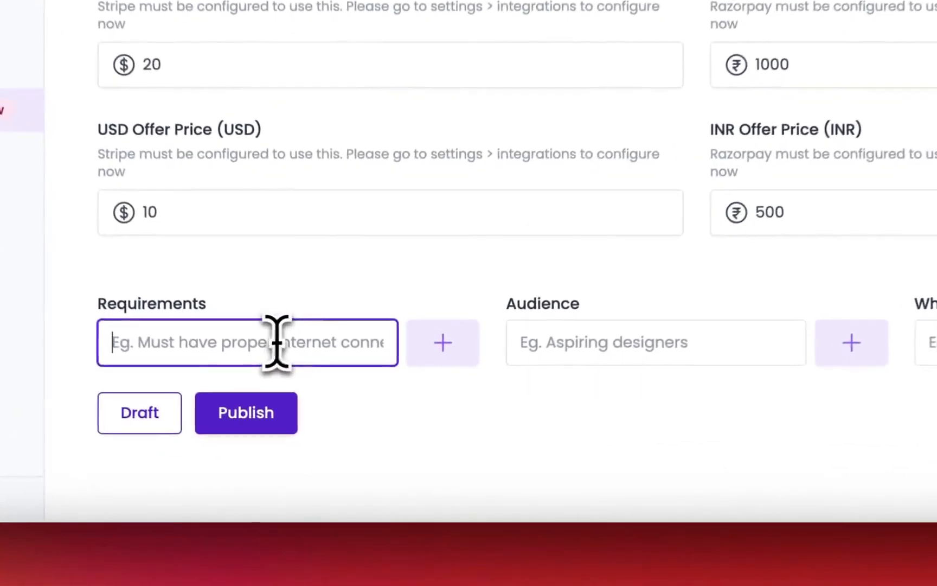
left_click(514, 433)
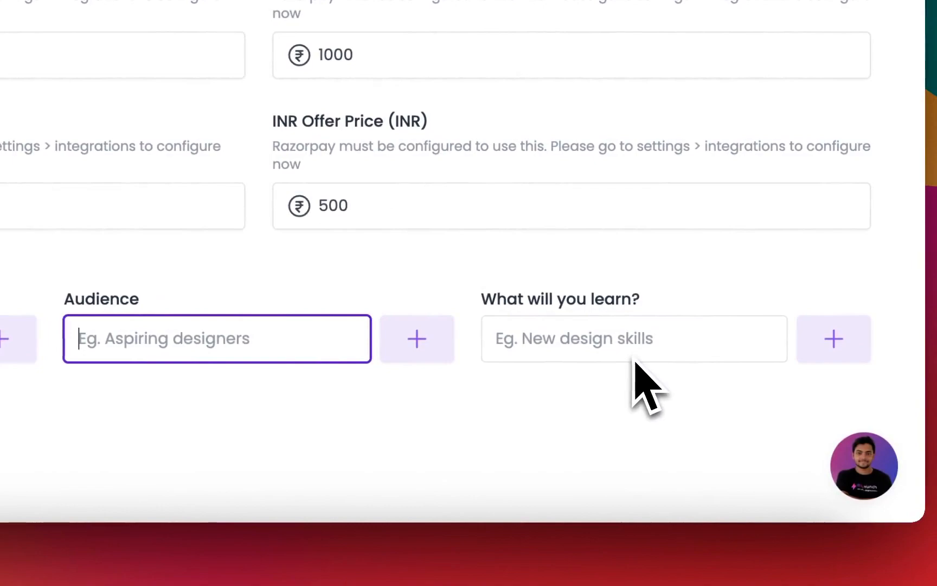
left_click(342, 338)
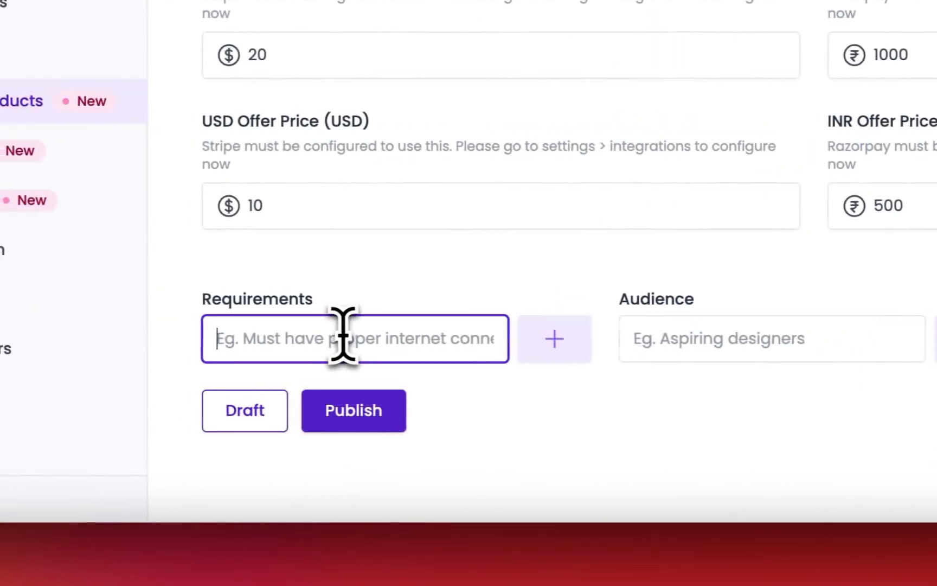
type("hello world")
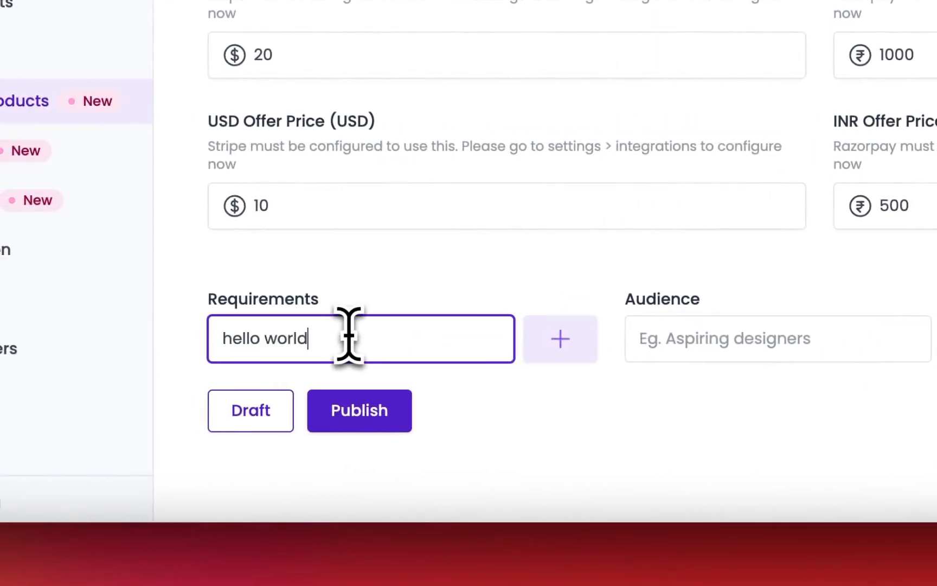
key("ctrl+a")
key("ctrl+c")
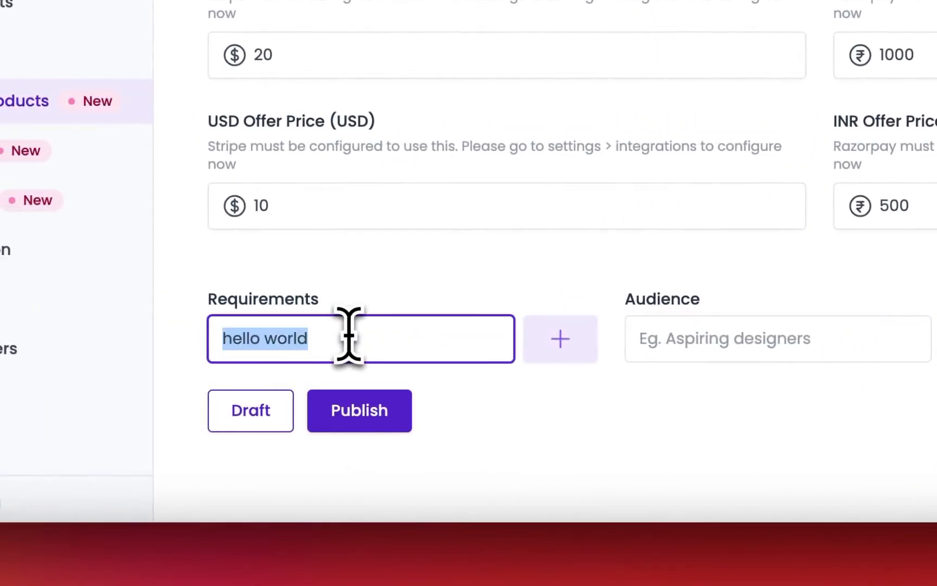
left_click(560, 339)
scroll(356, 373, "down", 2)
left_click(283, 299)
key("ctrl+v")
left_click(536, 304)
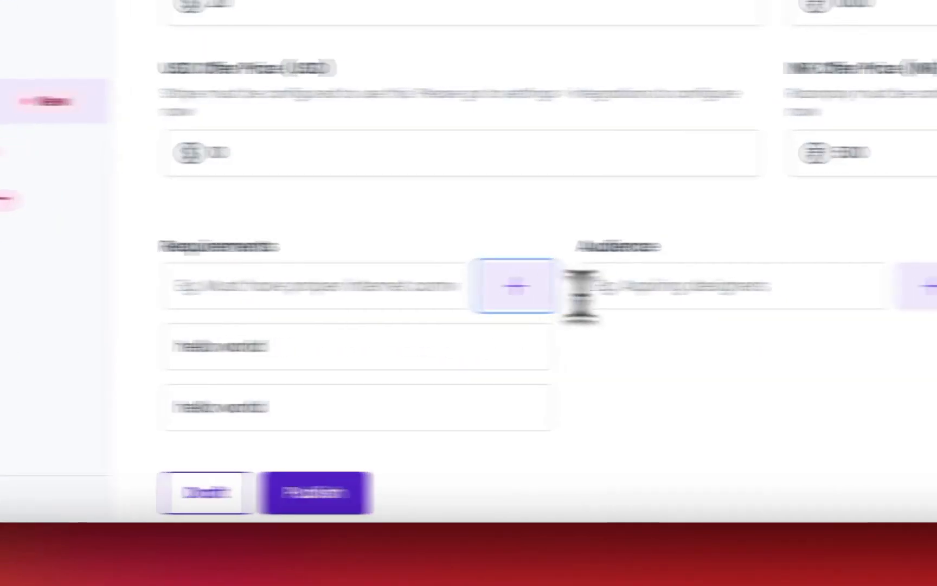
Add two entries reading "hello world" to the course's Audience.
left_click(709, 286)
key("ctrl+v")
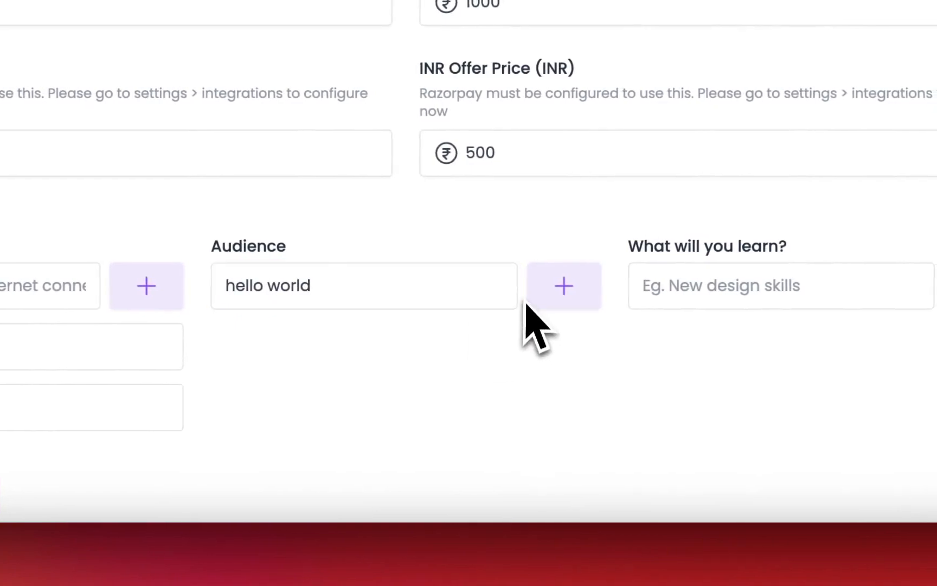
left_click(564, 286)
left_click(272, 287)
key("ctrl+v")
left_click(567, 286)
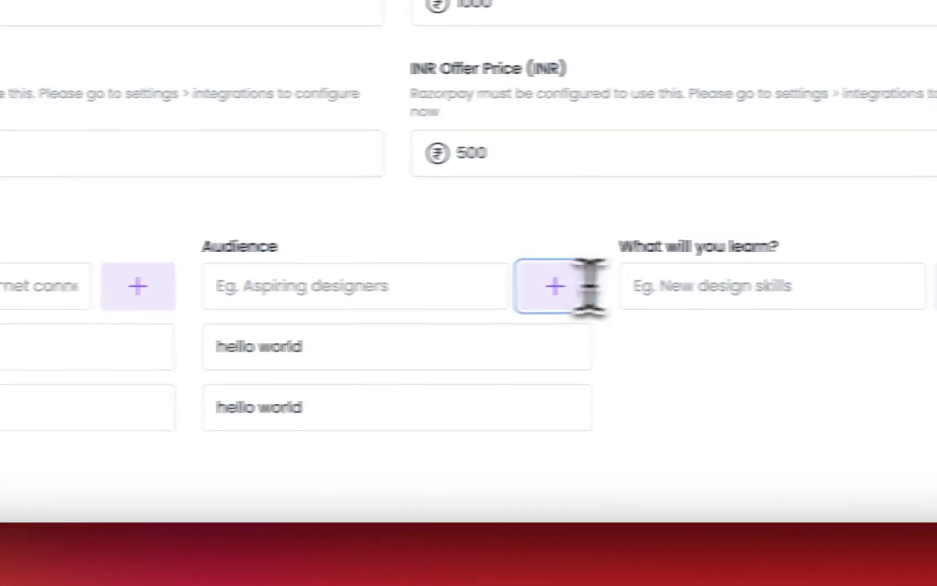
Add two "hello world" entries under "What will you learn?" and publish the course.
left_click(770, 286)
type("hello world")
left_click(800, 309)
left_click(539, 297)
type("hello world")
left_click(781, 299)
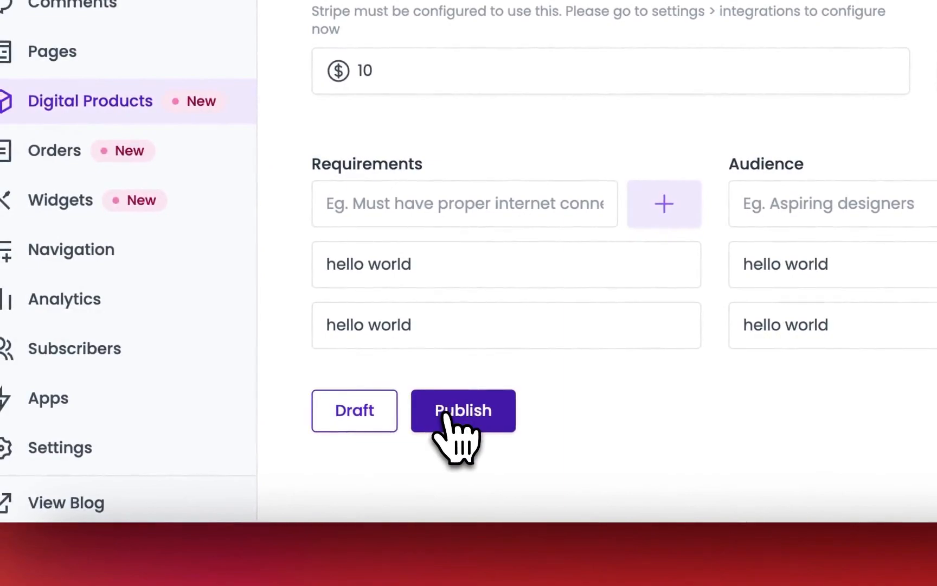
left_click(446, 416)
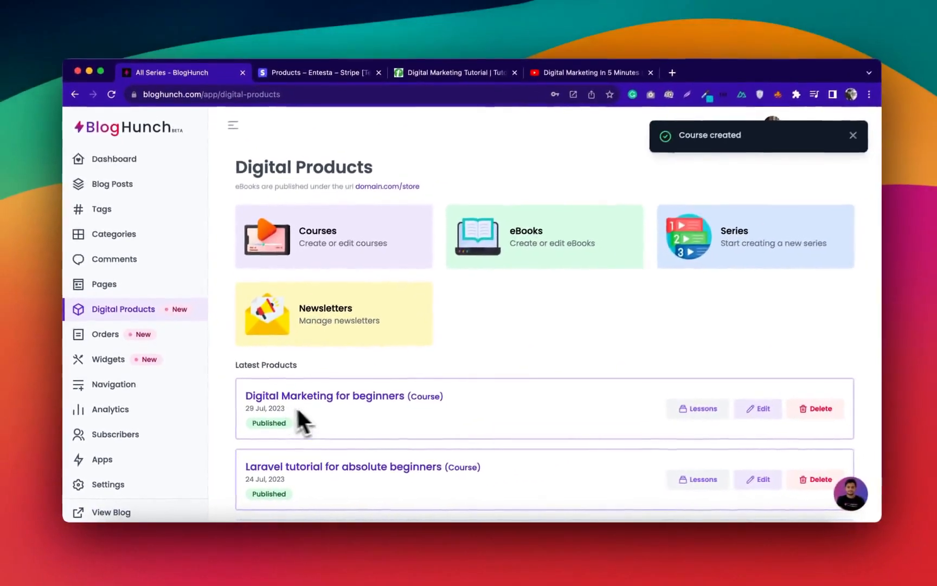
Review the title, description and USD prices on the Digital Marketing for beginners store page and switch it to INR pricing.
left_click(376, 407)
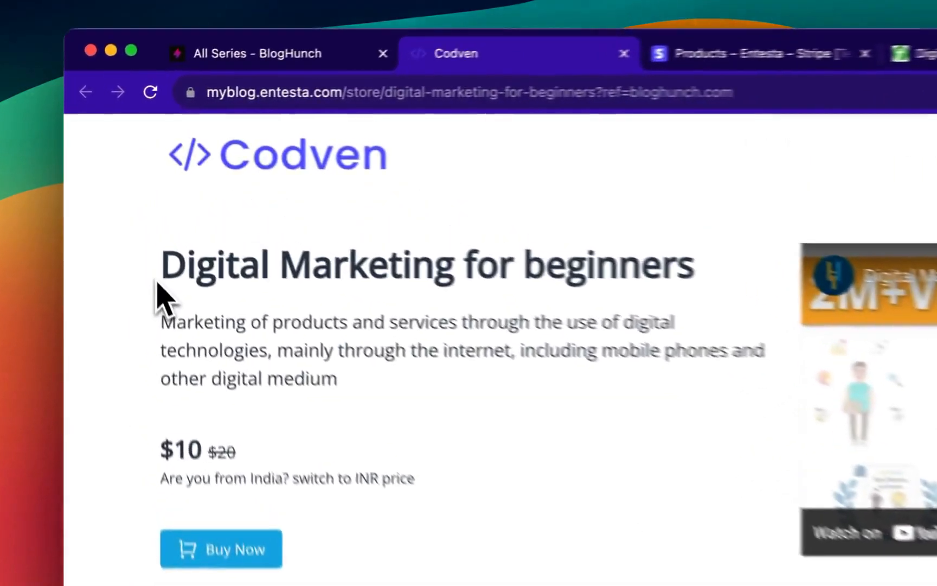
left_click_drag(156, 293, 691, 271)
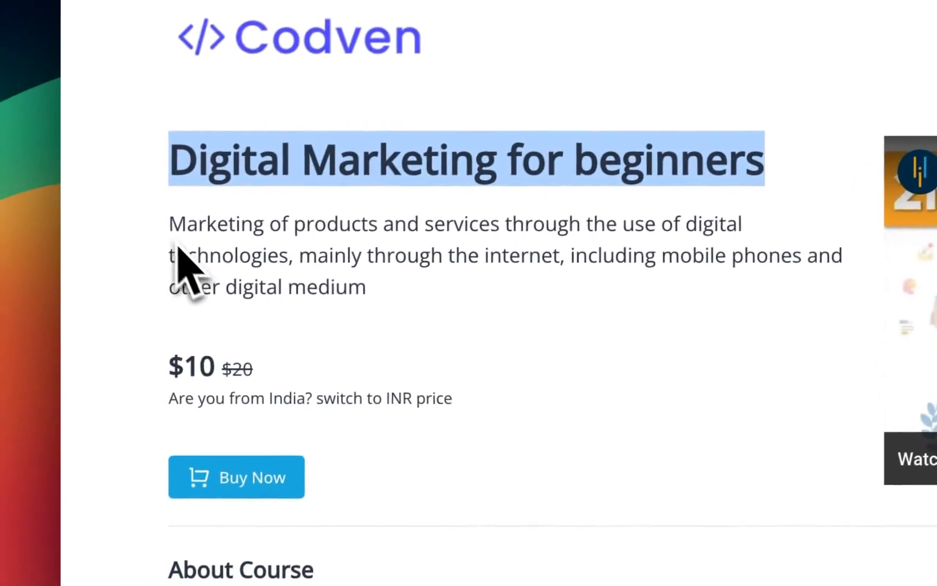
left_click_drag(168, 229, 463, 312)
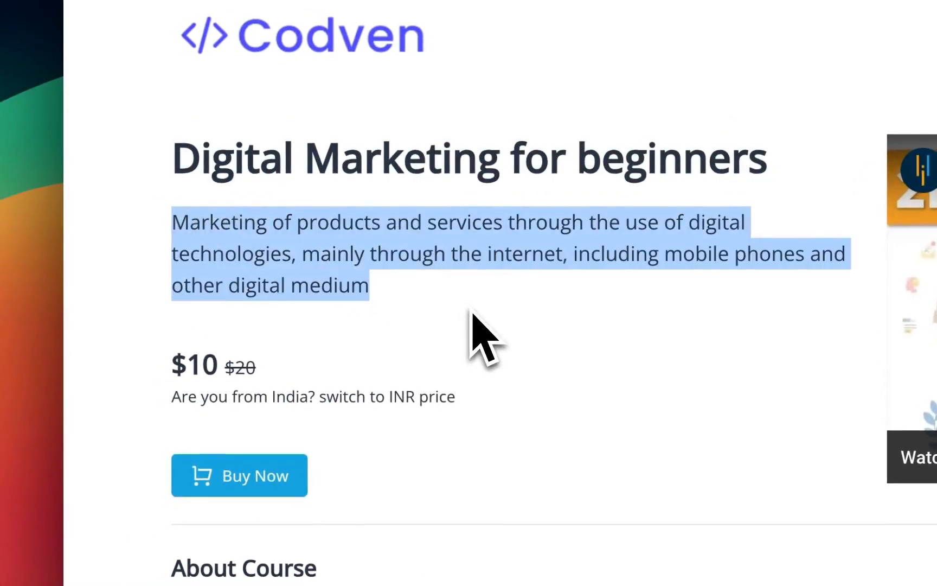
left_click_drag(175, 368, 218, 371)
left_click(215, 373)
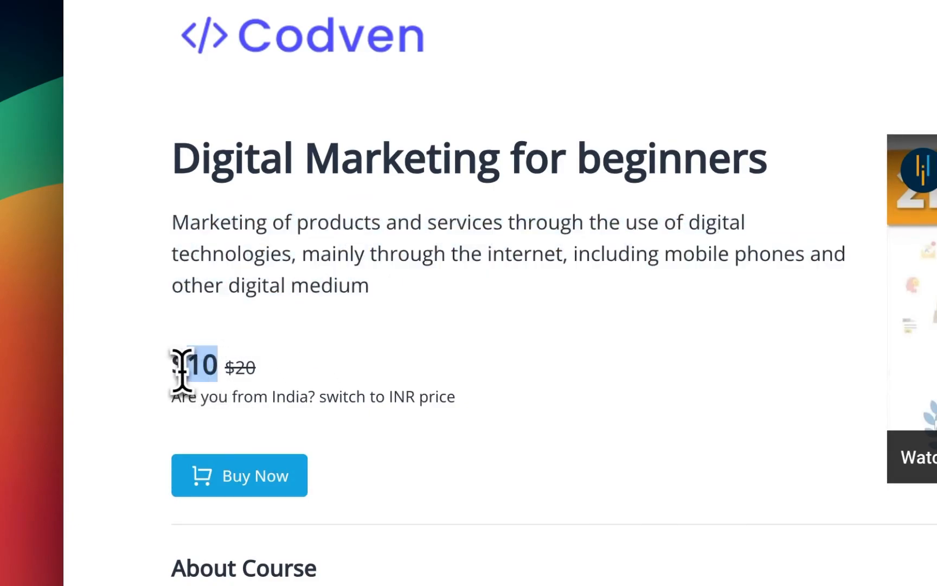
left_click(260, 374)
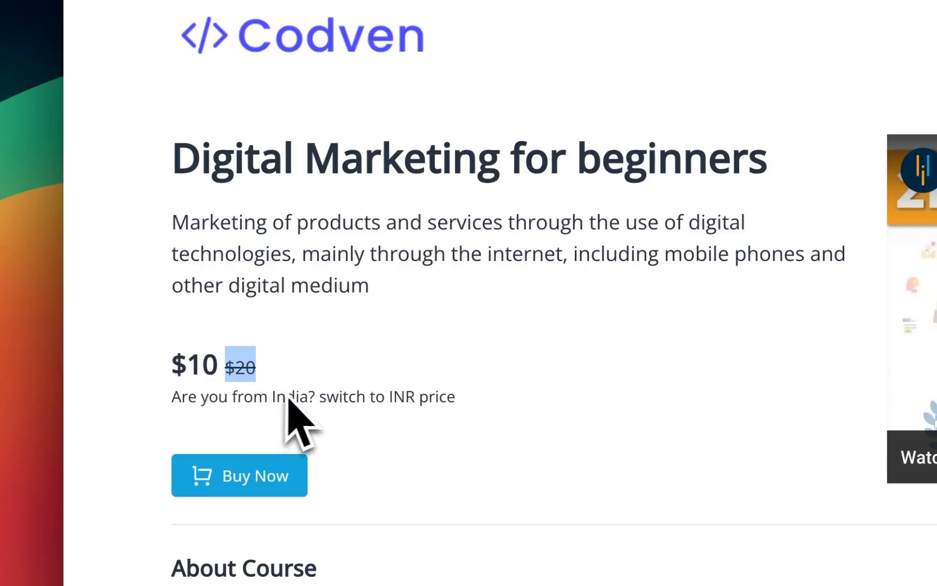
left_click(391, 402)
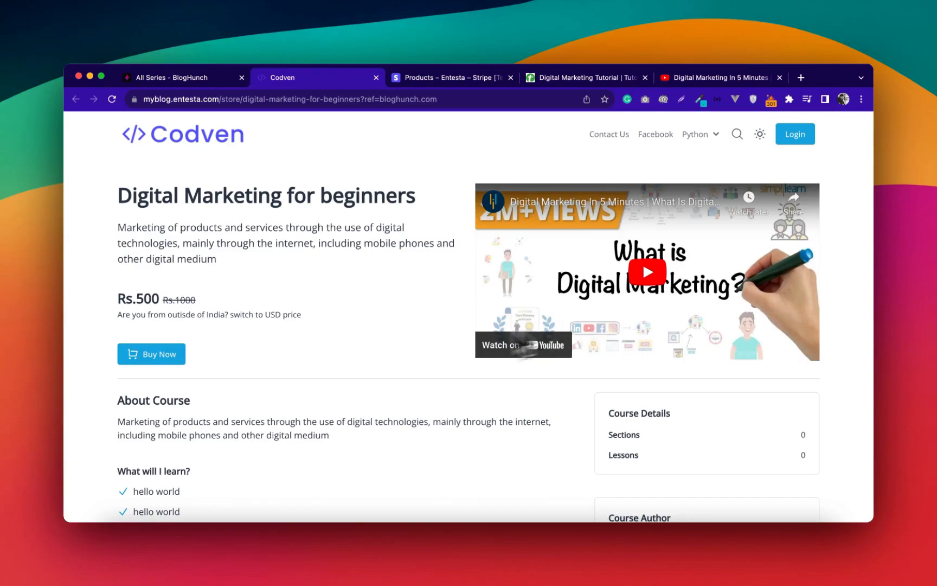
Examine the rest of the store page: the course description, course details, author, requirements and audience sections.
scroll(405, 352, "down", 4)
scroll(405, 354, "down", 2)
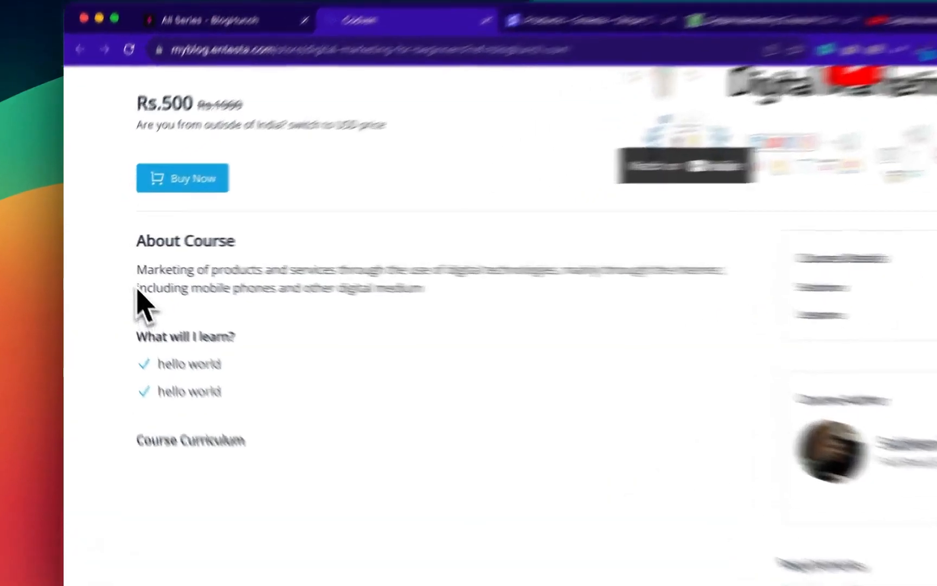
left_click_drag(118, 262, 357, 284)
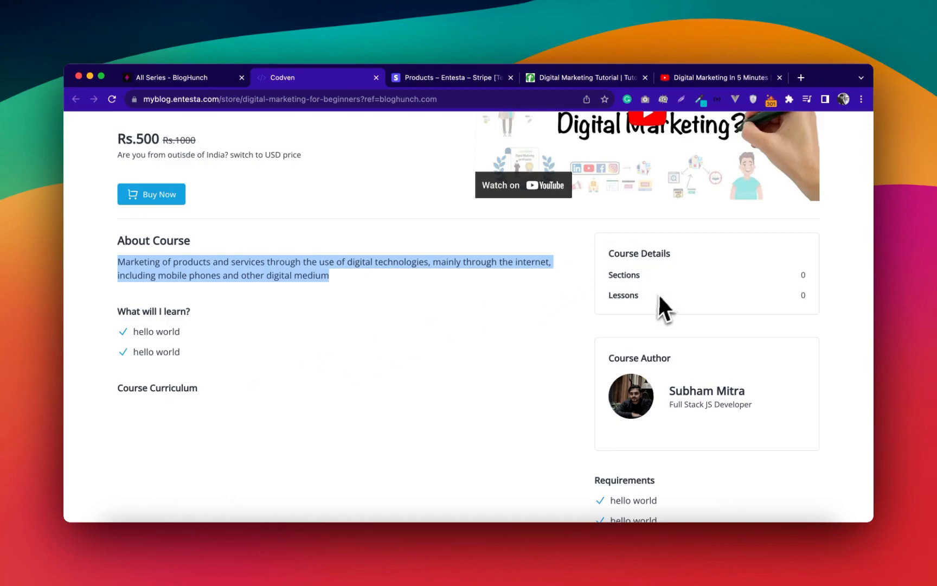
left_click_drag(606, 258, 686, 256)
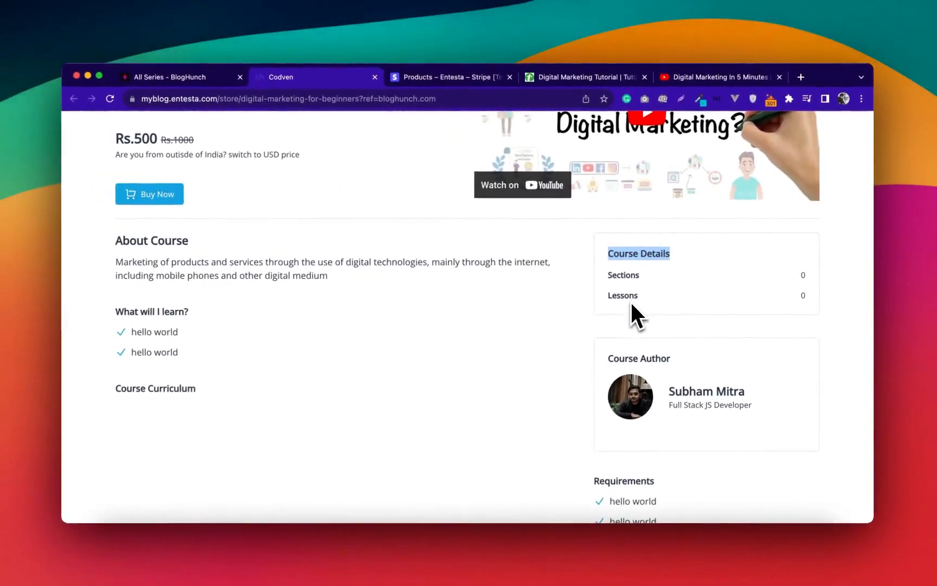
scroll(630, 301, "down", 3)
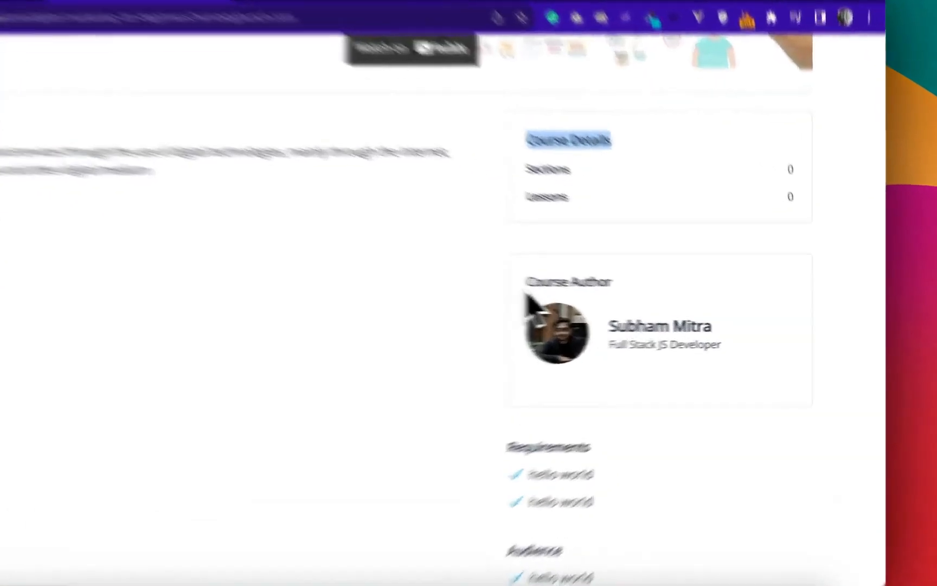
left_click_drag(609, 303, 691, 304)
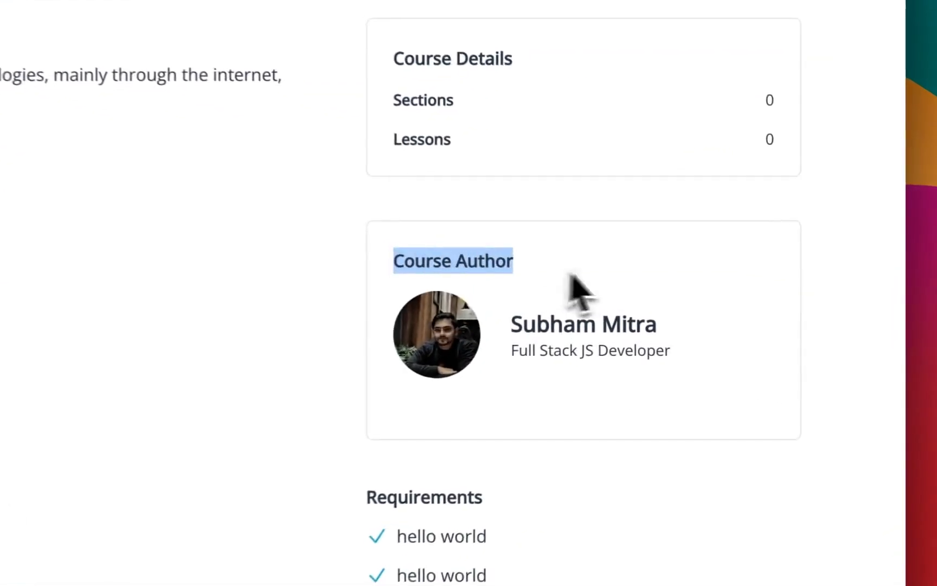
left_click(499, 326)
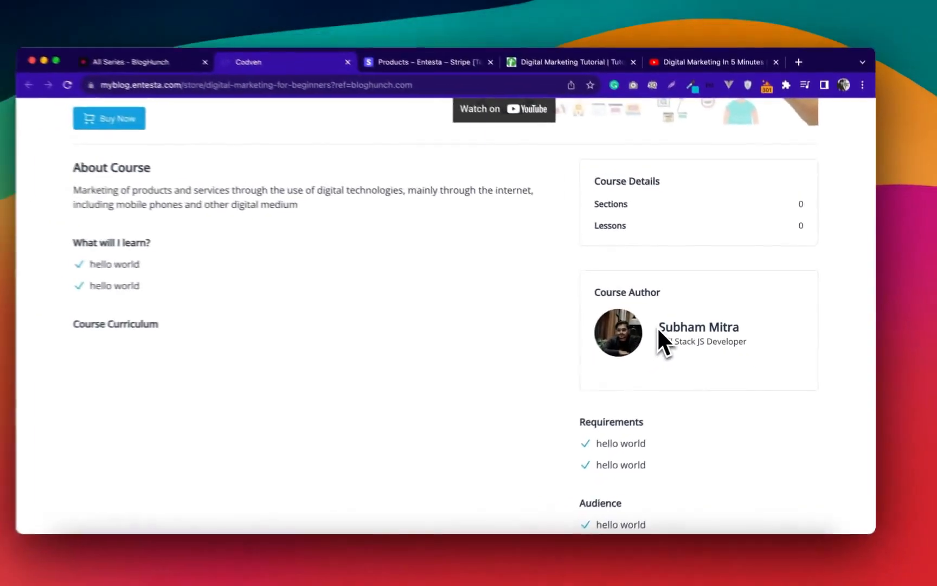
scroll(502, 331, "down", 2)
scroll(669, 329, "down", 1)
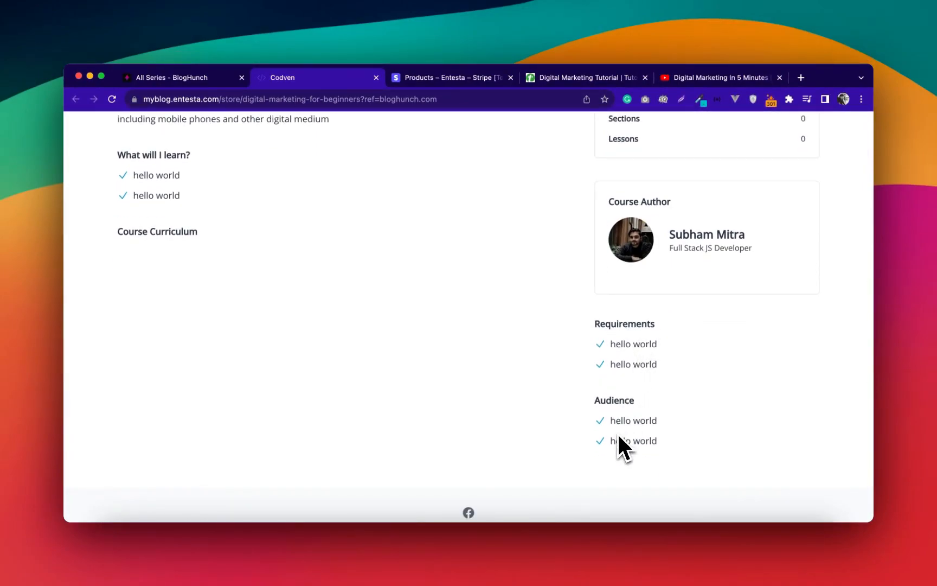
scroll(619, 436, "down", 1)
scroll(618, 436, "up", 4)
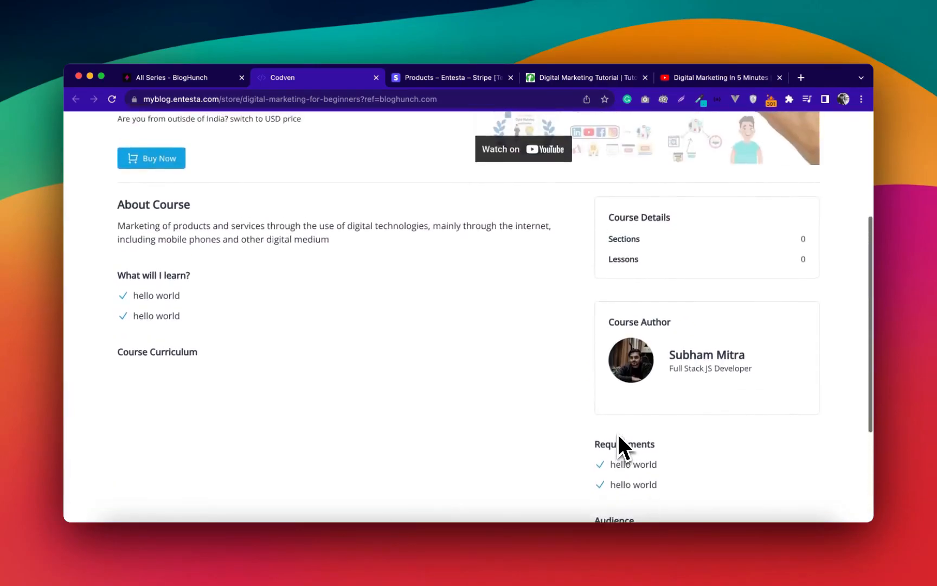
scroll(617, 432, "up", 5)
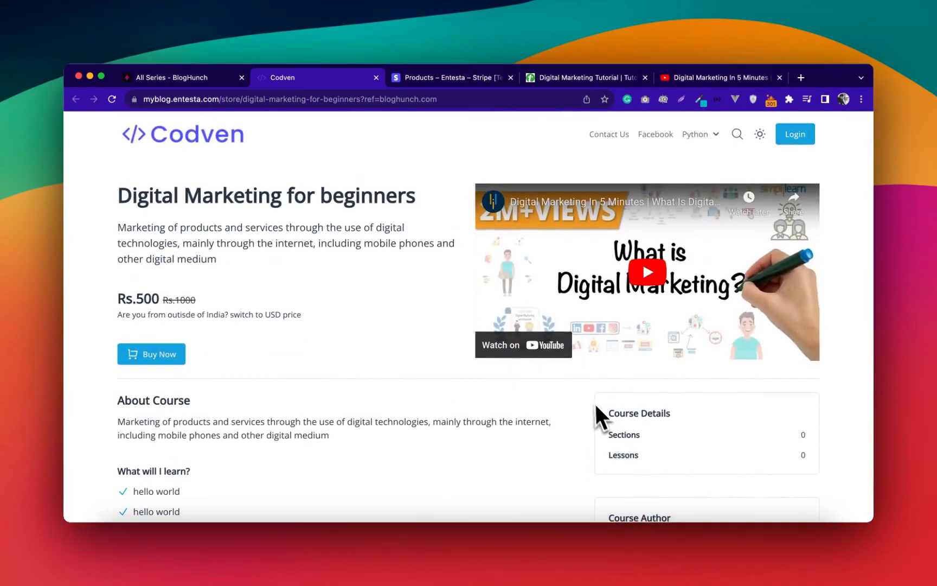
Open the lessons of the Digital Marketing for beginners course in BlogHunch and create a section named "Intro".
left_click(223, 80)
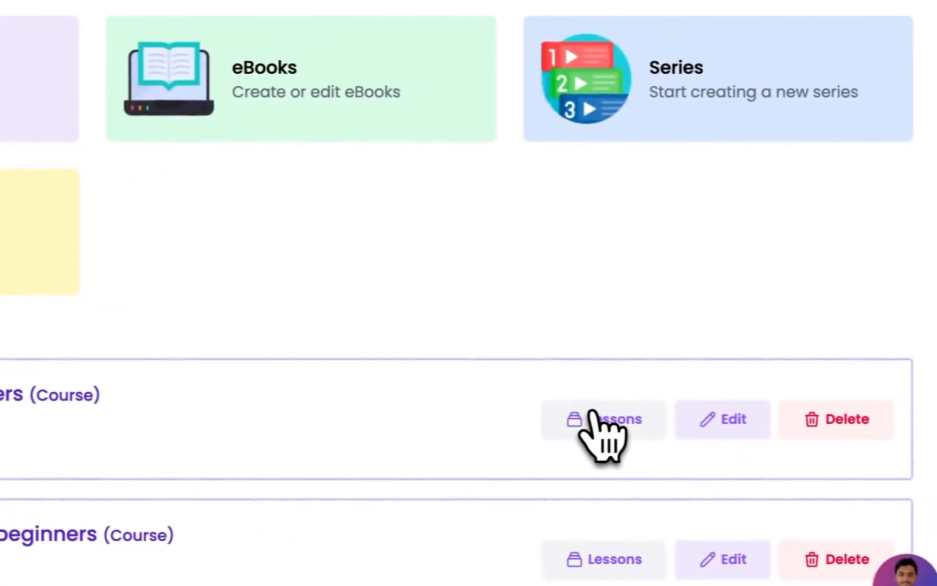
left_click(593, 418)
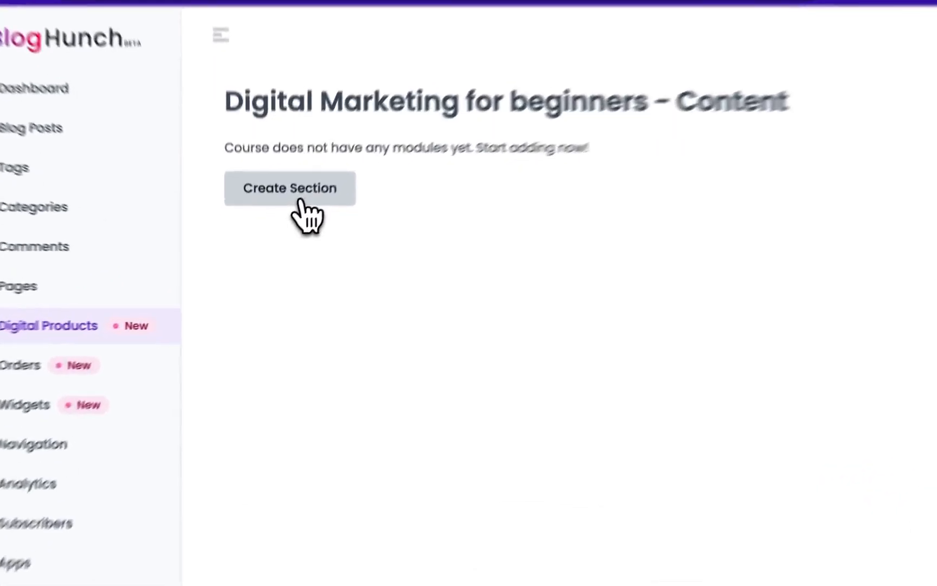
left_click(282, 233)
left_click(359, 319)
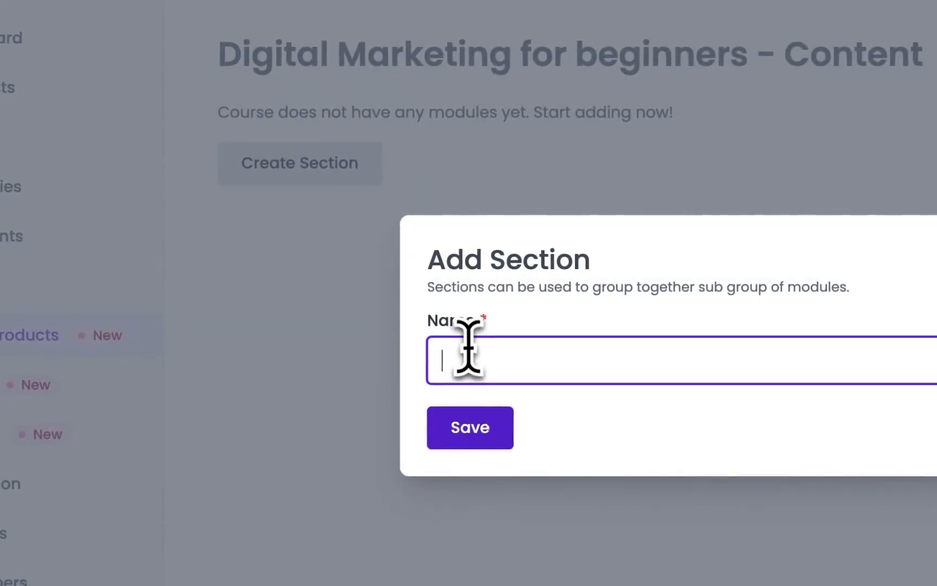
type("Intro")
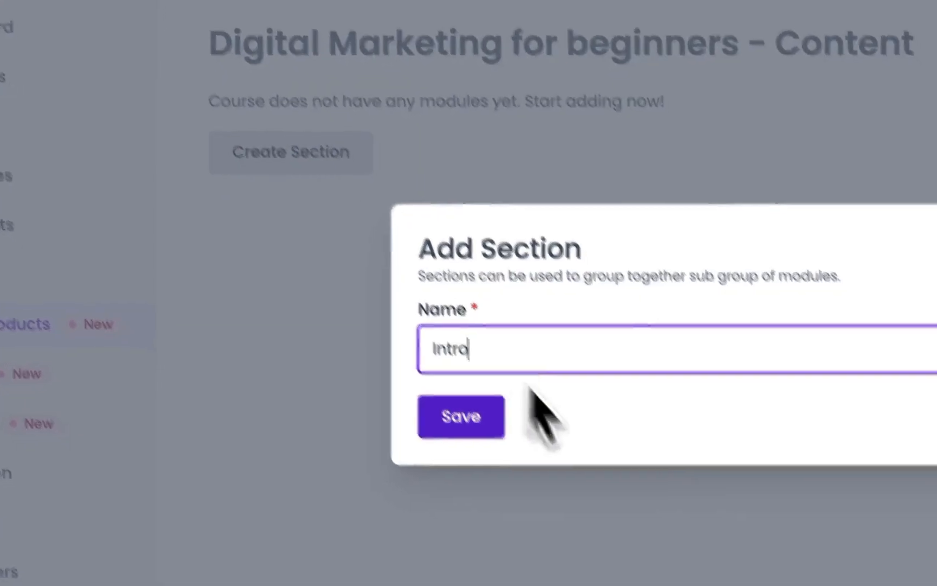
left_click(470, 427)
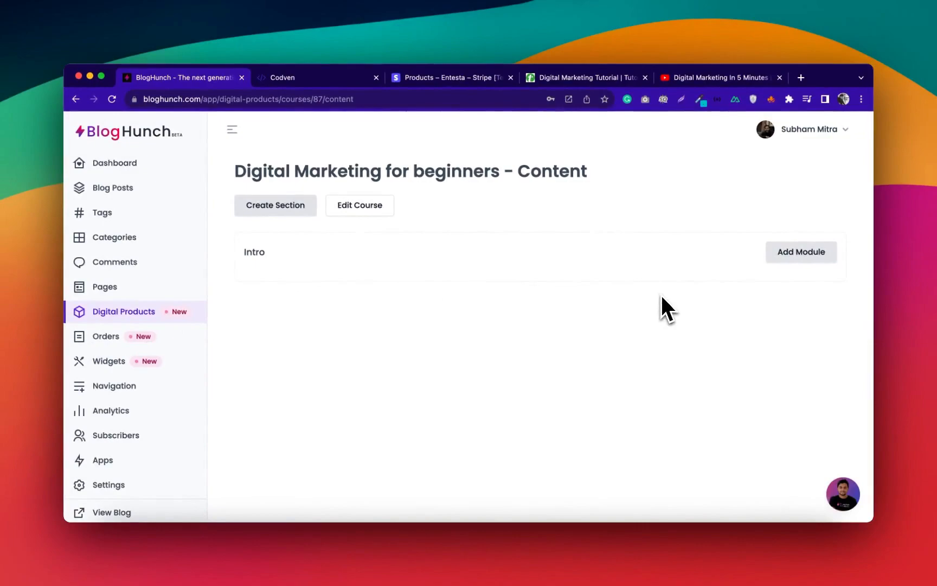
Add a module to the Intro section and title it "Digital Marketing - Overview", copied from the tutorialspoint Overview page heading.
left_click(782, 261)
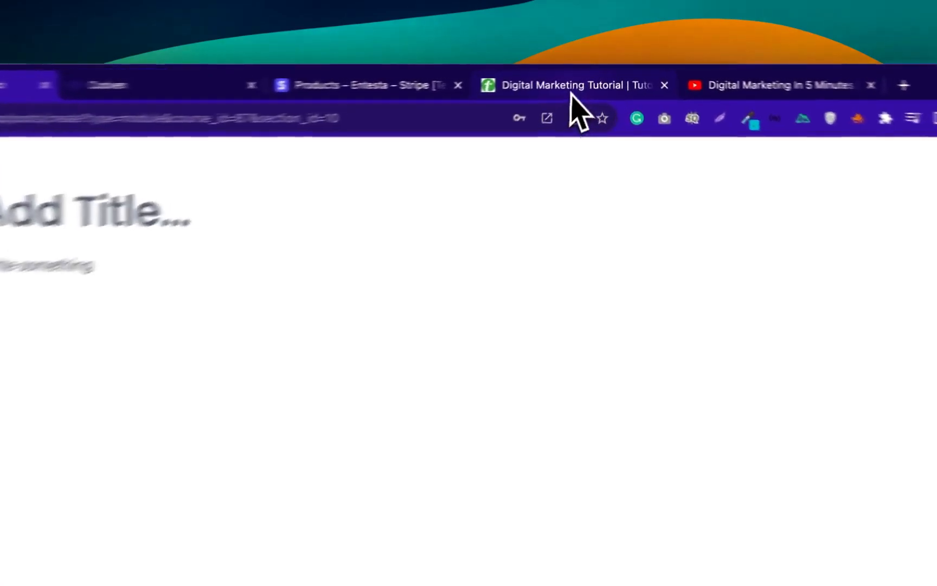
left_click(583, 81)
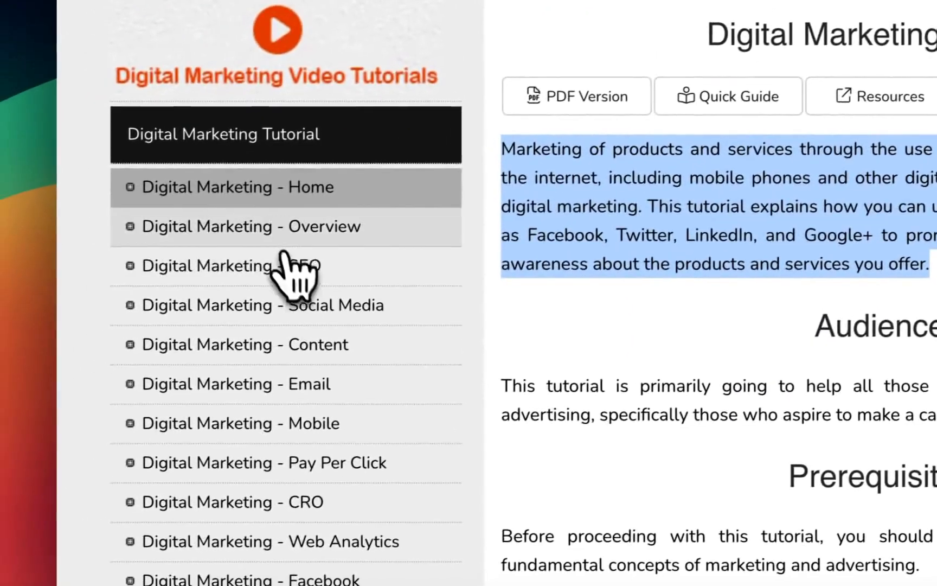
left_click(274, 236)
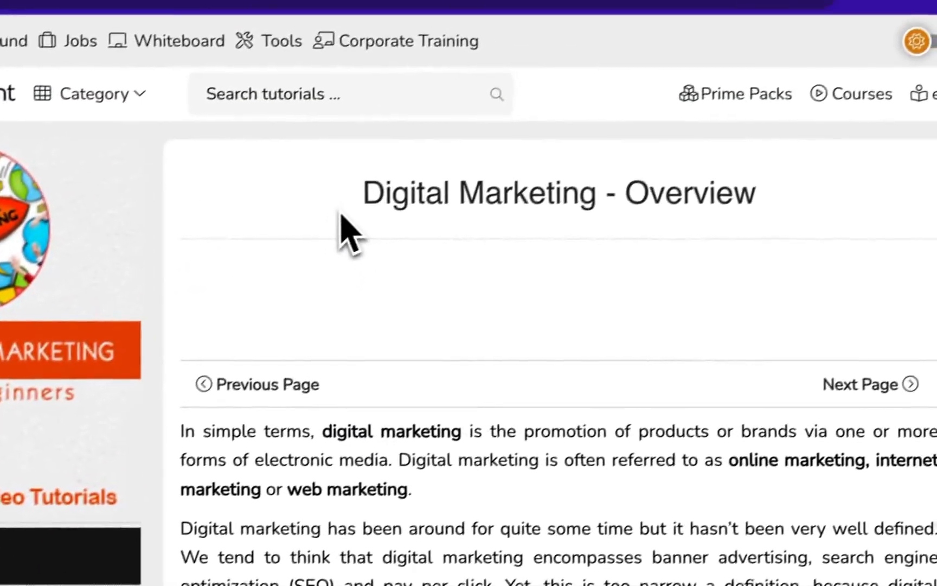
left_click_drag(341, 226, 841, 228)
key("super+c")
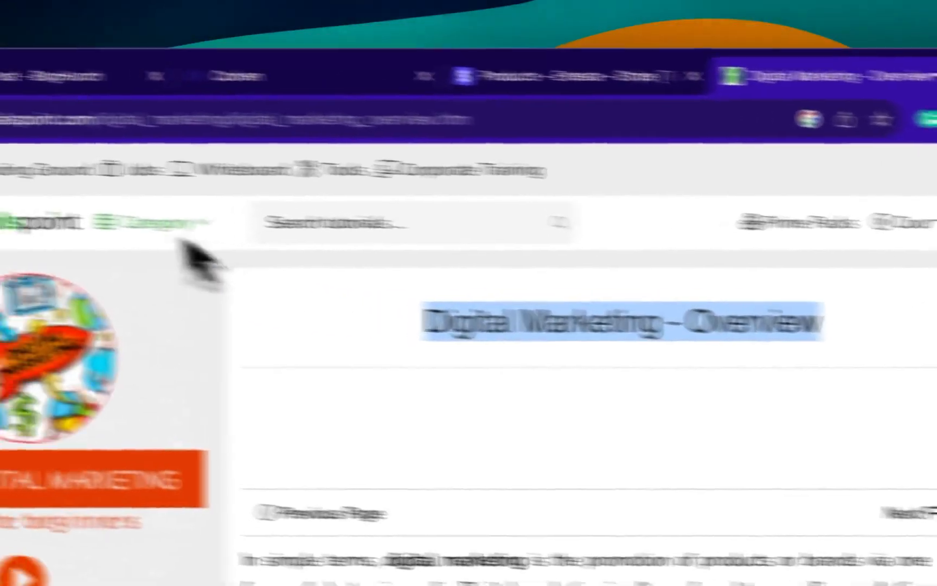
left_click(268, 91)
left_click(421, 242)
key("super+v")
Copy the tutorialspoint Overview text, from the introduction through "What Digital Marketing is Not?", into the module body and publish the module.
left_click(596, 90)
scroll(380, 434, "down", 7)
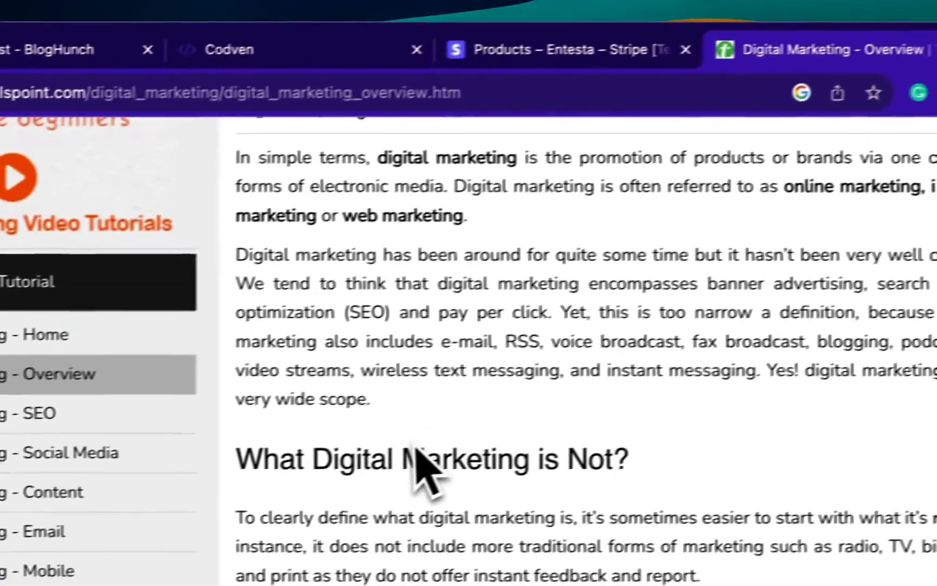
left_click_drag(4, 201, 345, 417)
left_click_drag(616, 365, 763, 585)
key("super+c")
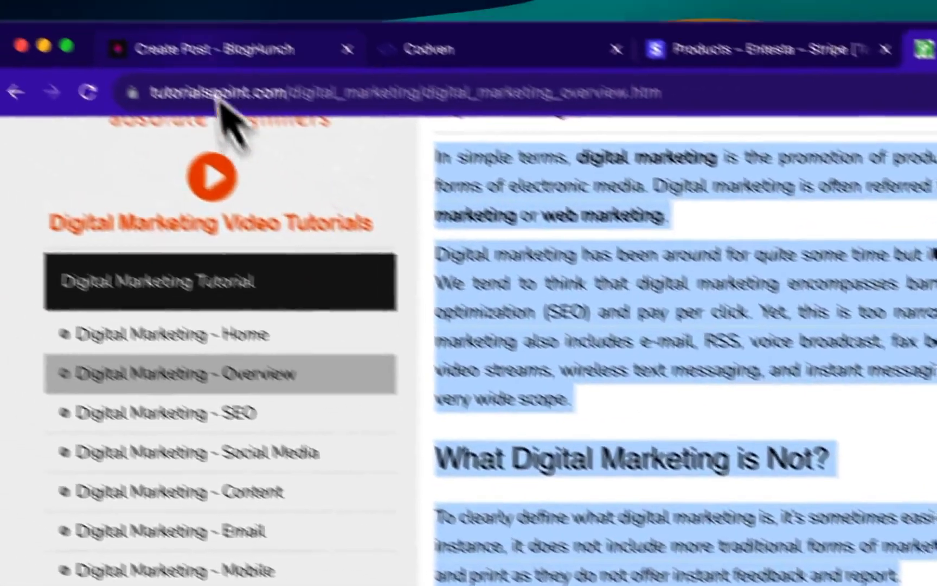
left_click(122, 46)
key("super+v")
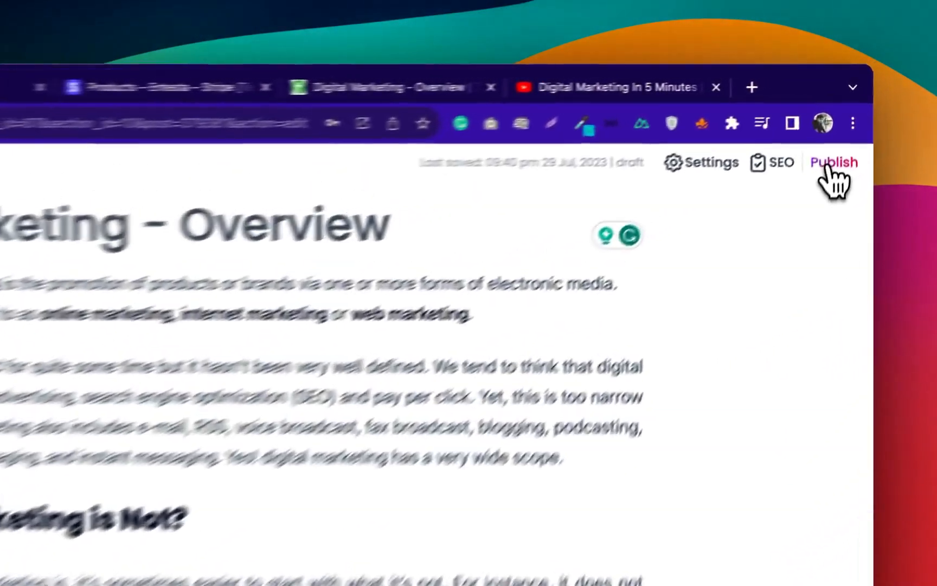
left_click(850, 130)
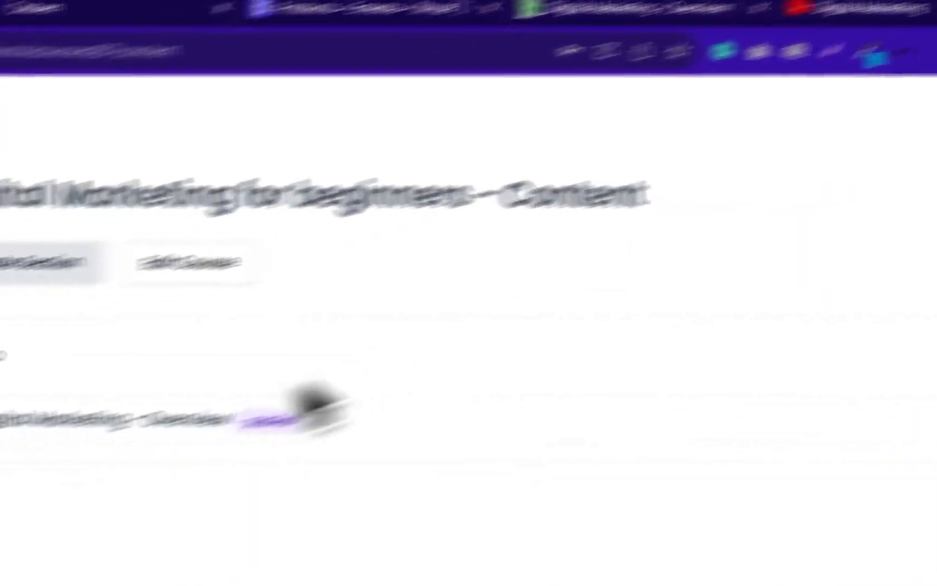
left_click_drag(214, 293, 278, 305)
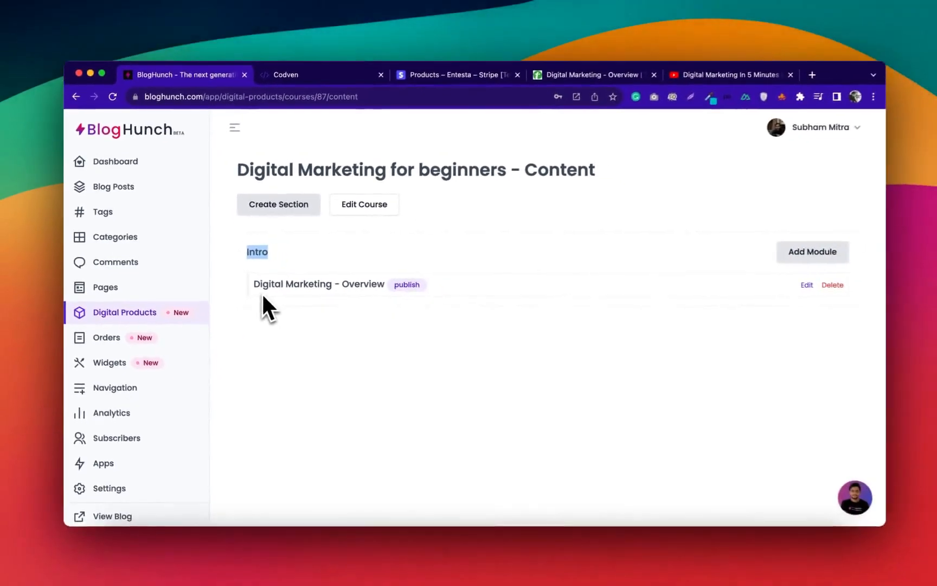
Add another module to the Intro section and title it "Digital Marketing - SEO", copied from the tutorialspoint SEO page heading.
left_click(819, 256)
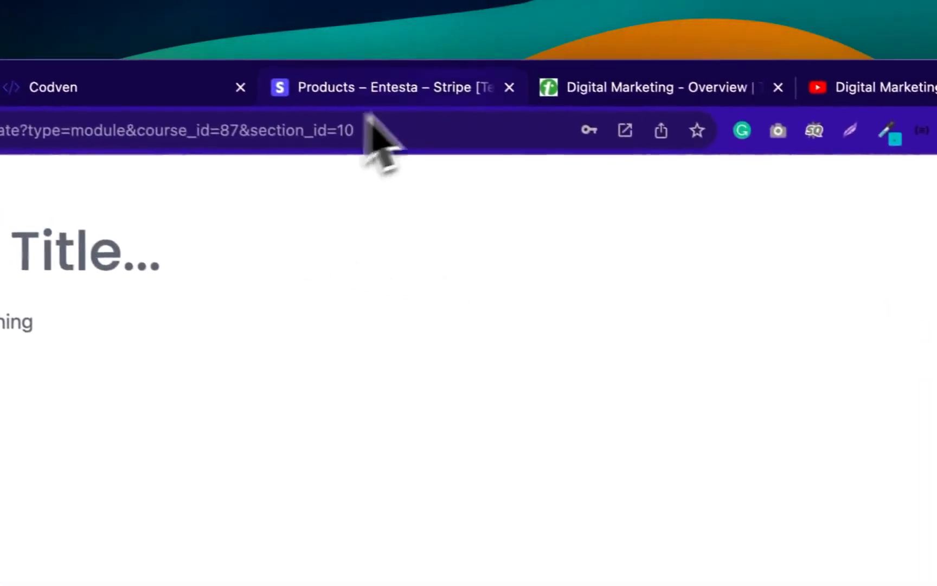
left_click(684, 92)
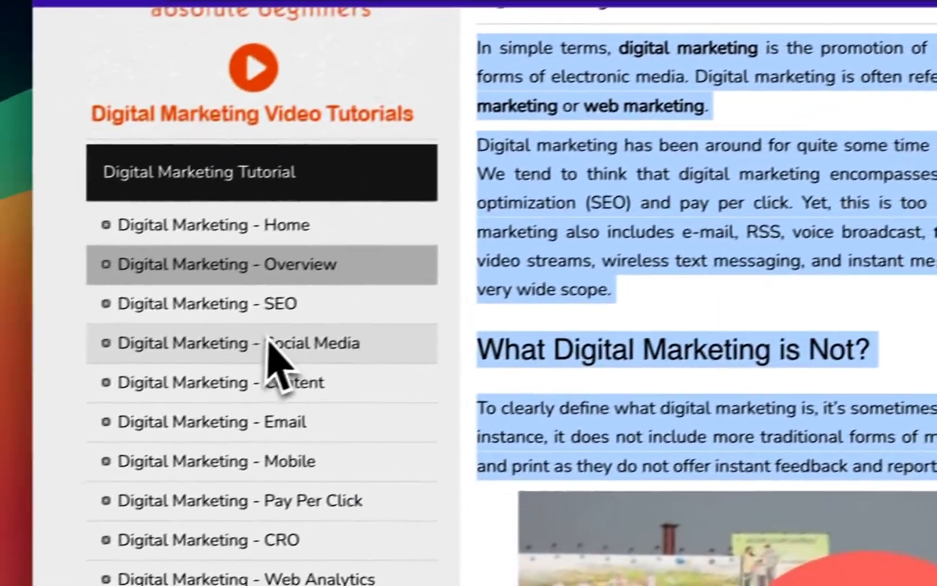
left_click(255, 304)
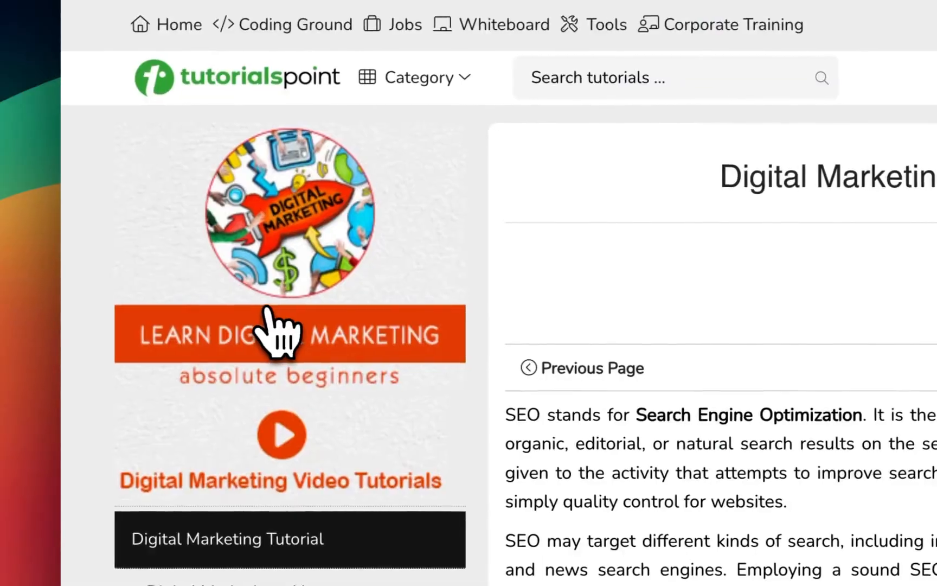
left_click_drag(720, 178, 913, 193)
key("super+c")
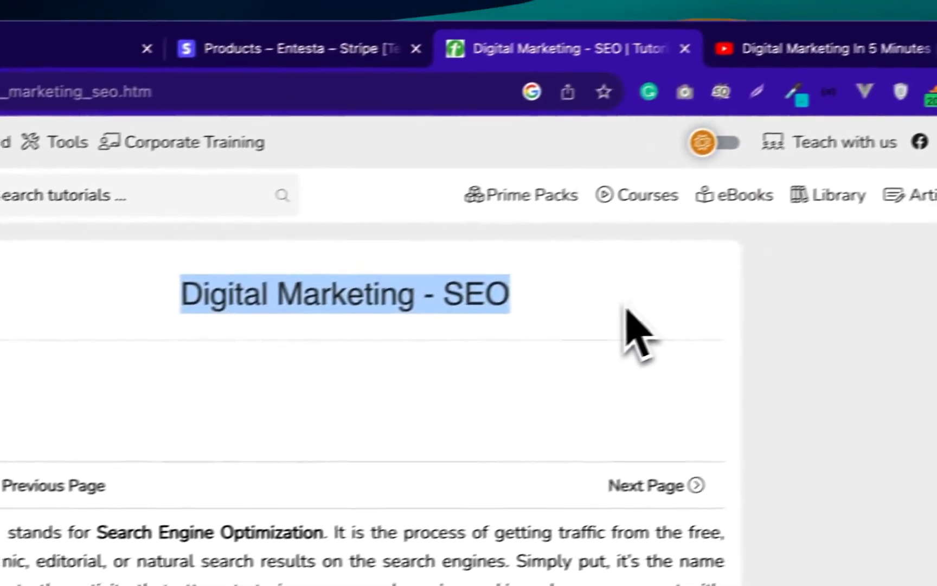
left_click(178, 84)
left_click(373, 261)
key("super+v")
Copy the tutorialspoint SEO text, from the introduction through the Search Engine Crawlers paragraphs, into the module body and publish the module.
left_click(900, 63)
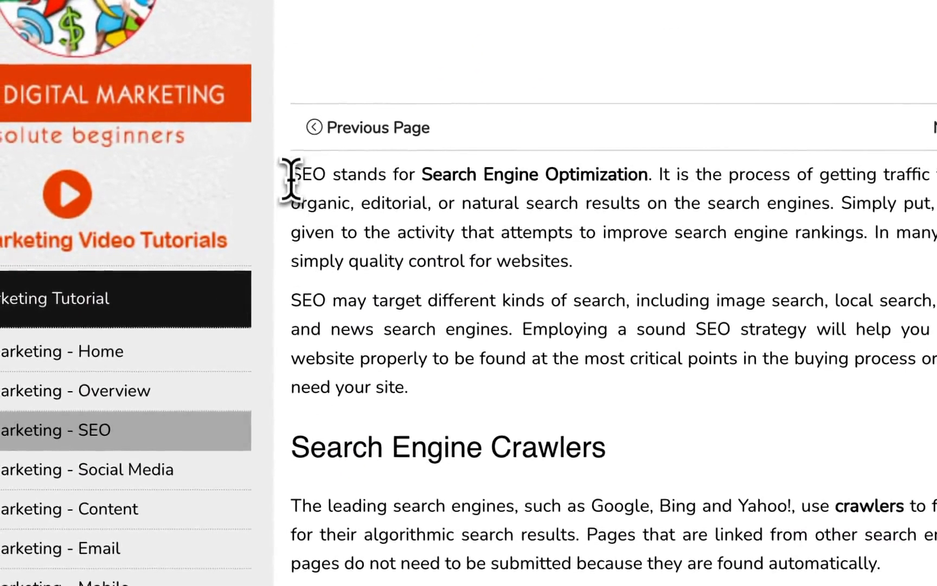
left_click_drag(291, 175, 653, 536)
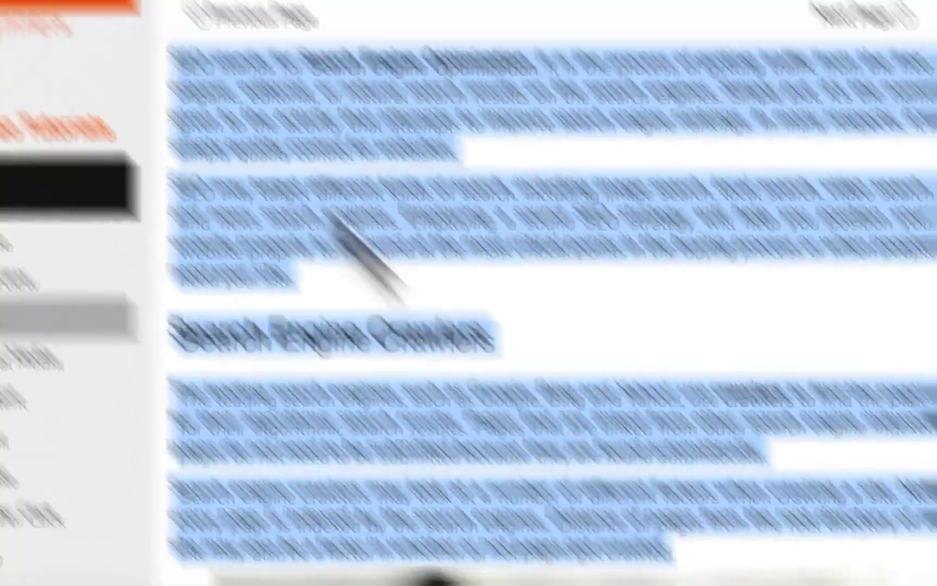
left_click(226, 80)
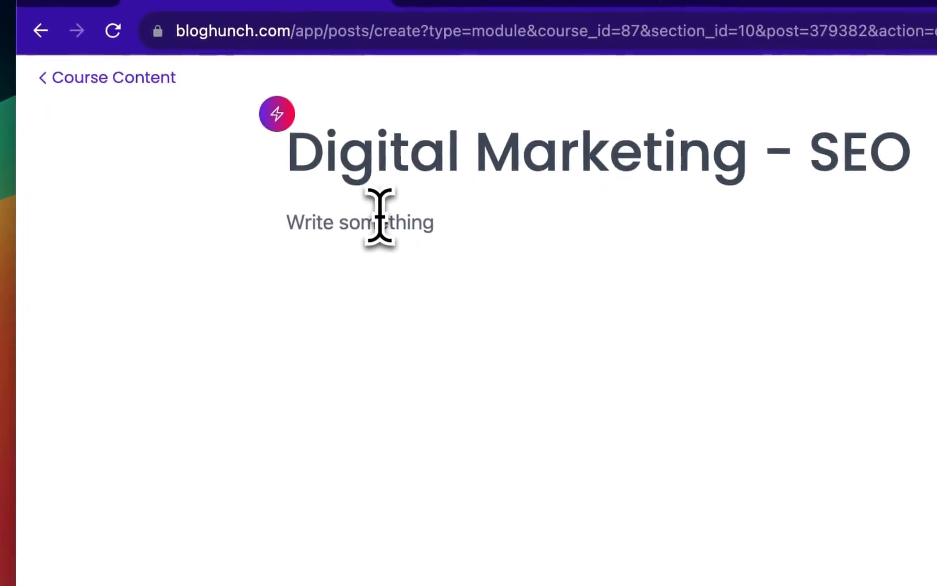
left_click(380, 217)
key("super+v")
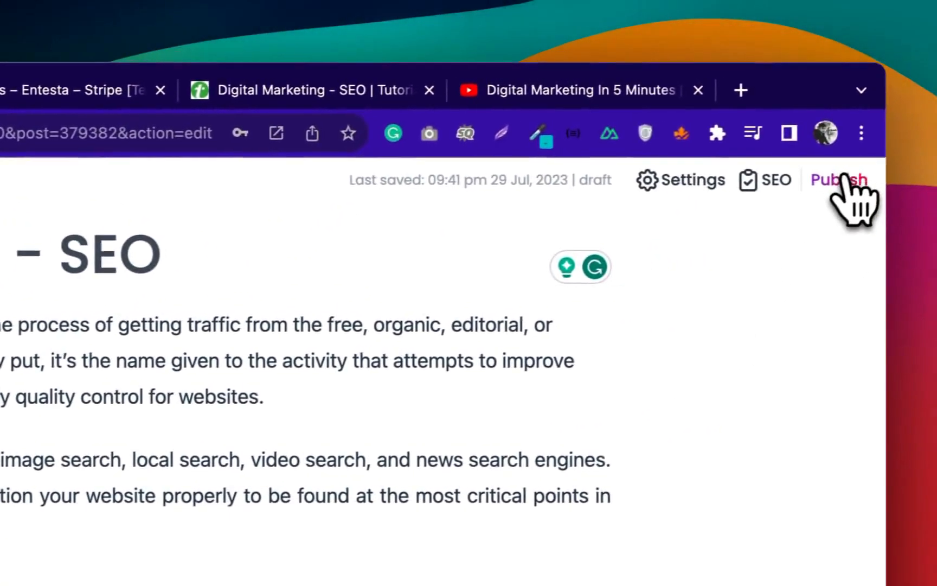
left_click(839, 181)
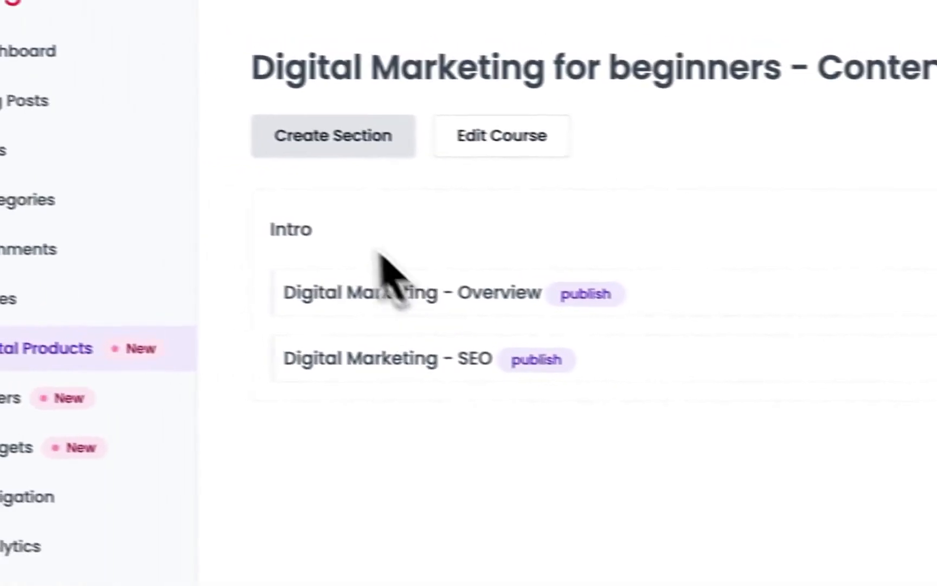
Create a second course section named "SEO".
left_click(415, 162)
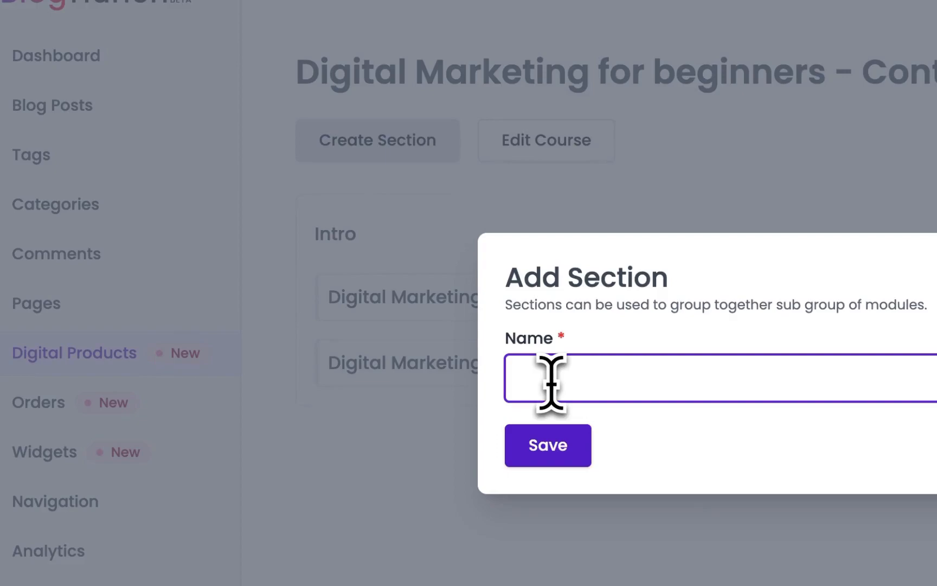
type("SEO")
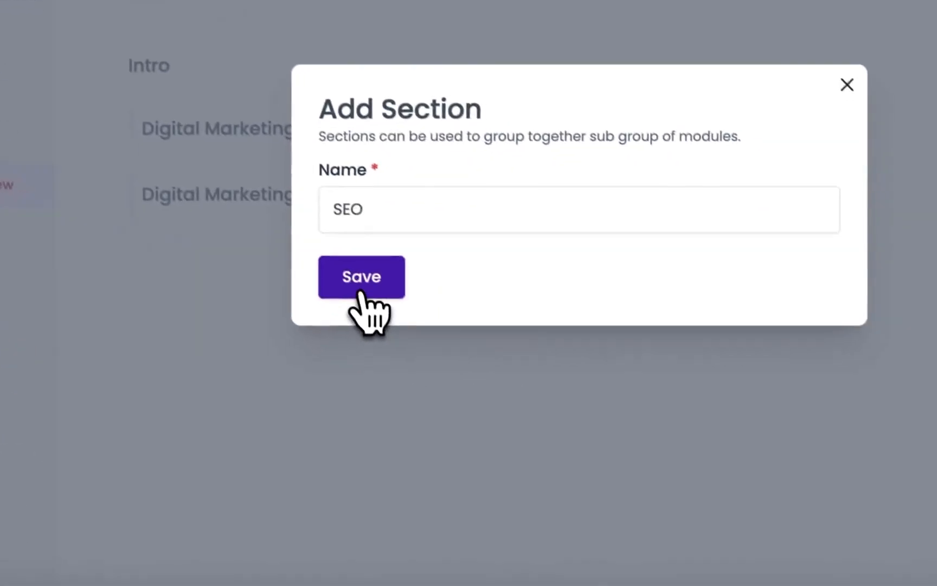
left_click(547, 445)
Add a module to the SEO section and title it "Digital Marketing - Content", copied from the tutorialspoint Content page heading.
left_click(857, 293)
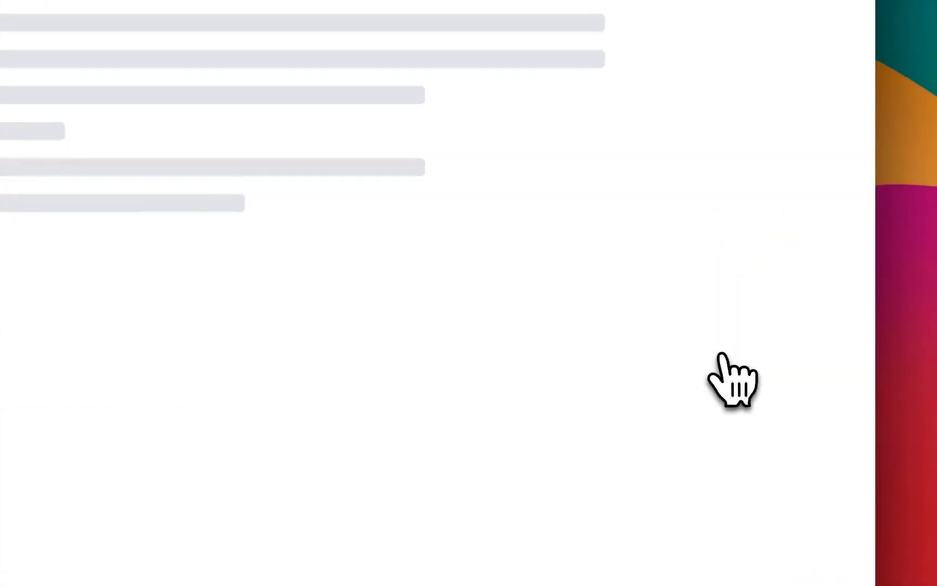
left_click(580, 103)
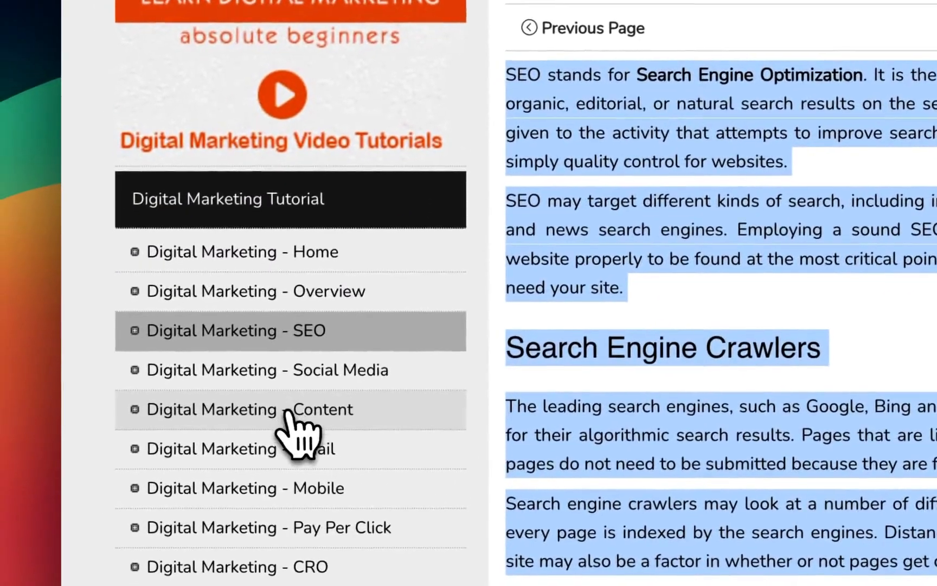
left_click(287, 411)
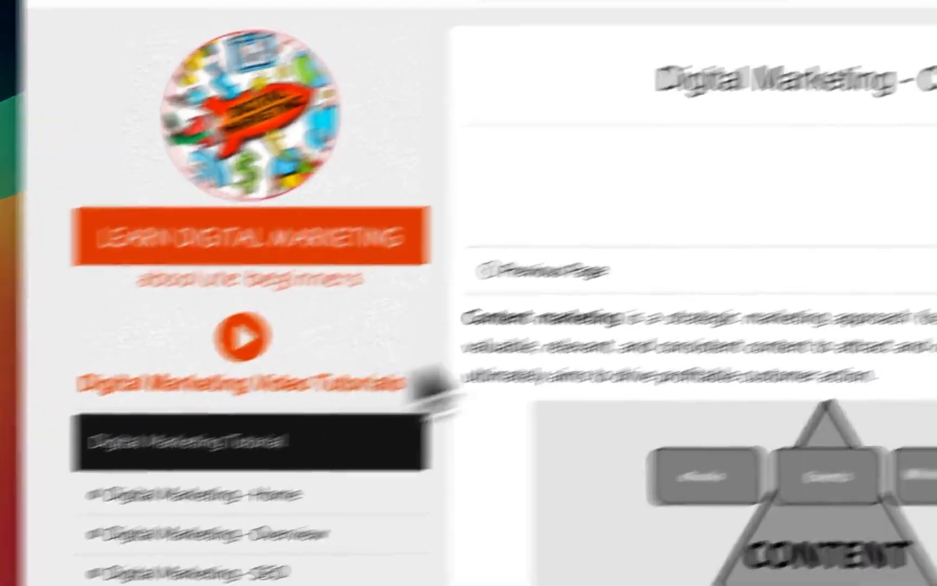
left_click_drag(314, 184, 719, 205)
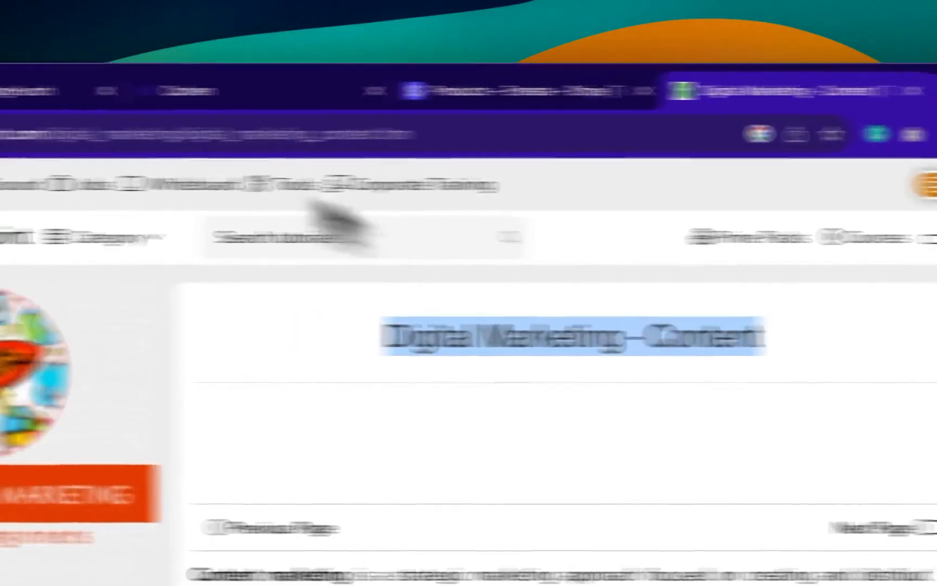
left_click(249, 100)
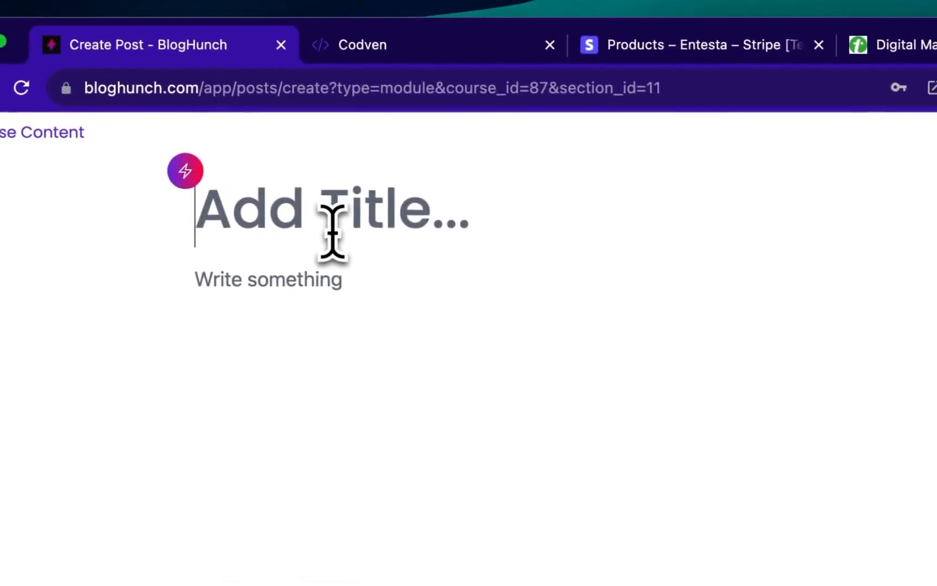
Copy the tutorialspoint Content text below the content pyramid image into the module body and publish the module.
left_click(911, 43)
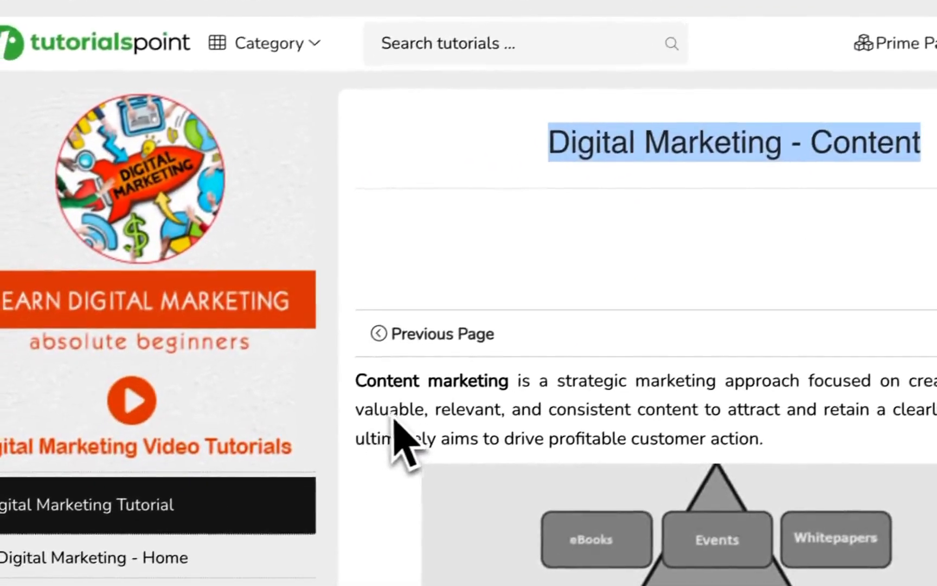
scroll(394, 419, "down", 4)
scroll(368, 159, "down", 5)
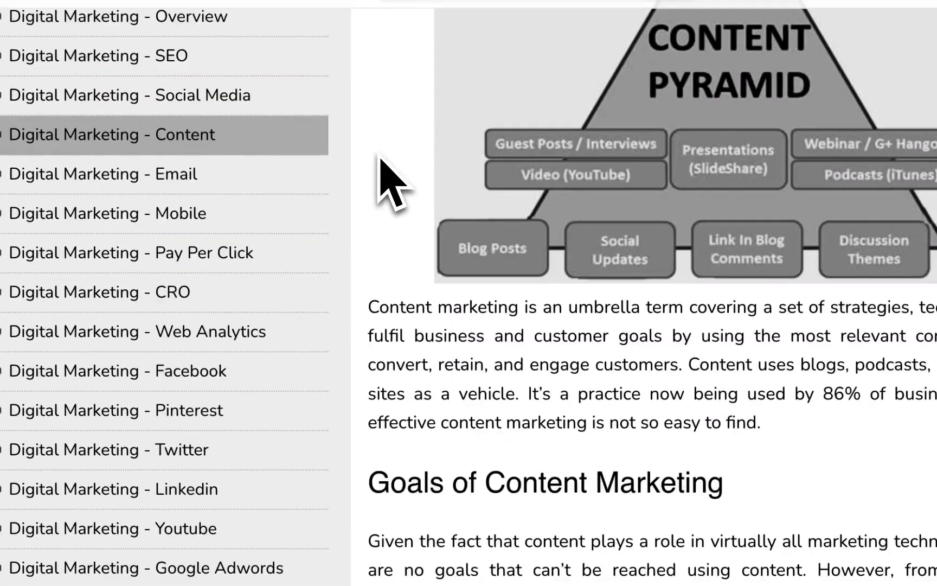
left_click_drag(370, 307, 926, 585)
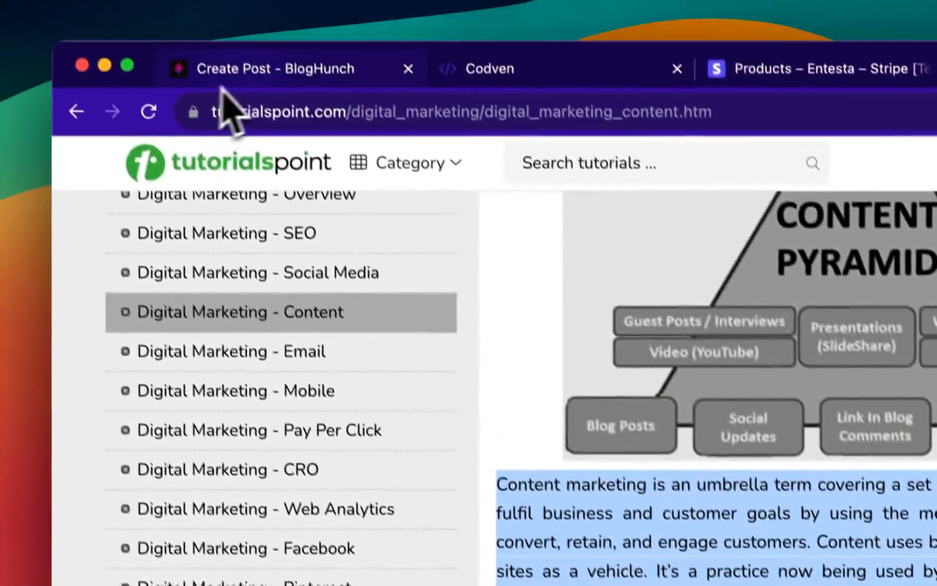
left_click(228, 74)
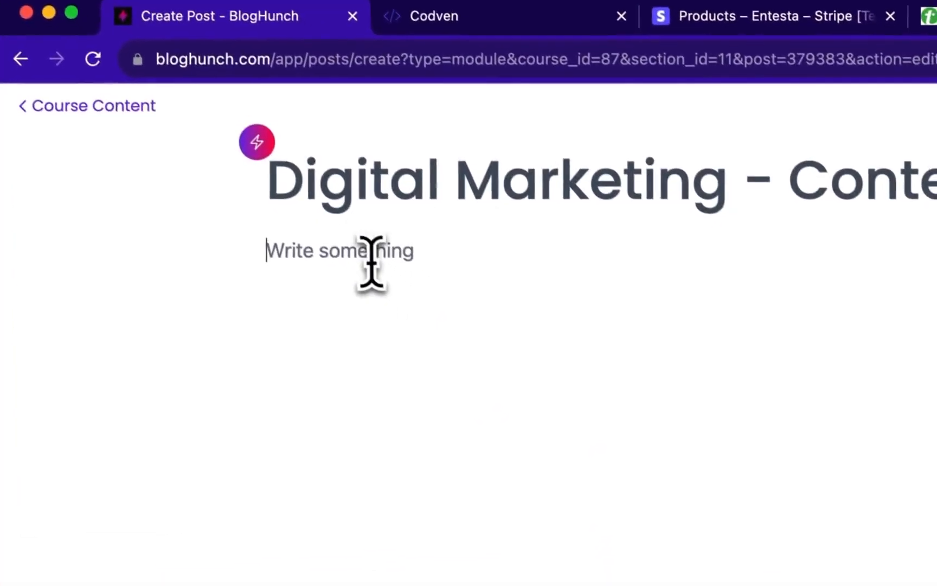
key("super+v")
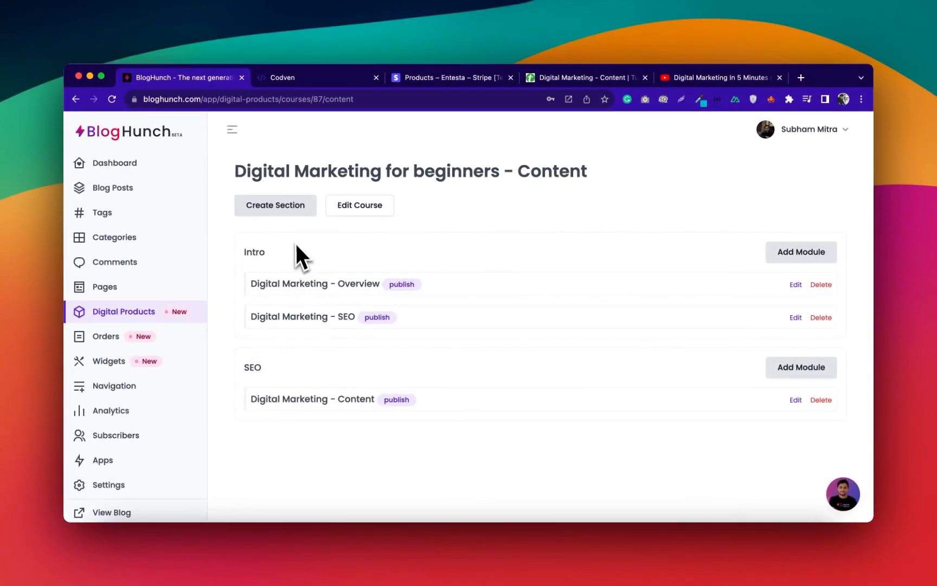
Reload the Digital Marketing for beginners store page and check its course details and course curriculum.
left_click(291, 81)
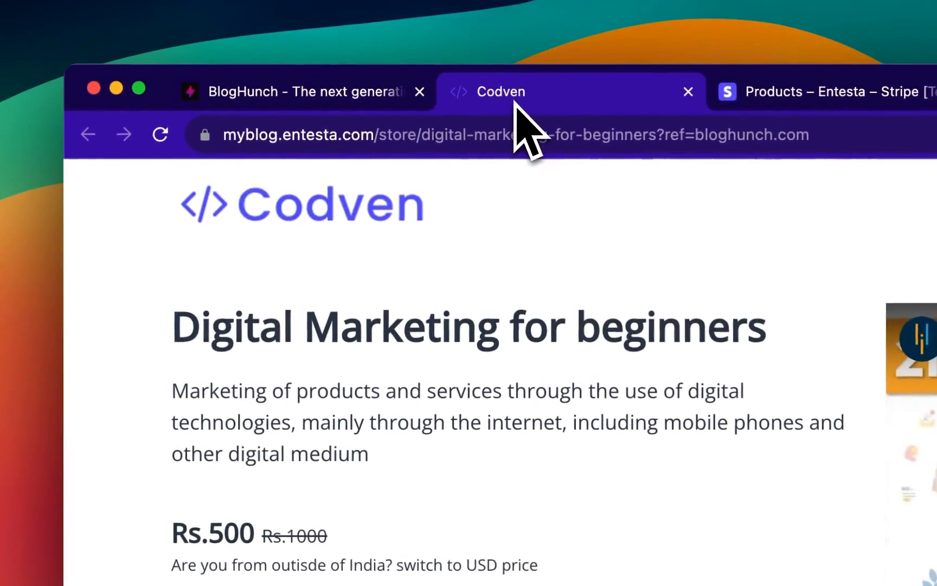
left_click(159, 134)
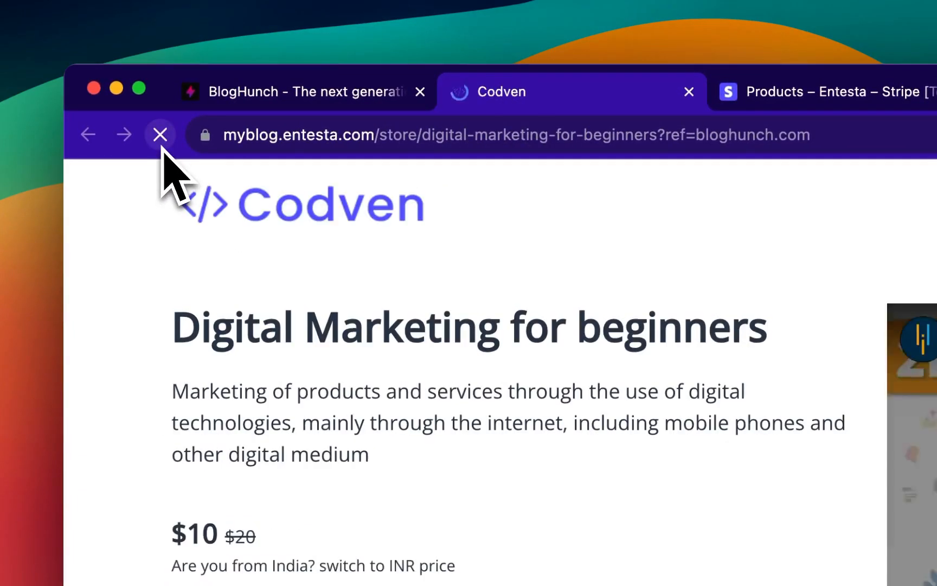
scroll(450, 429, "down", 10)
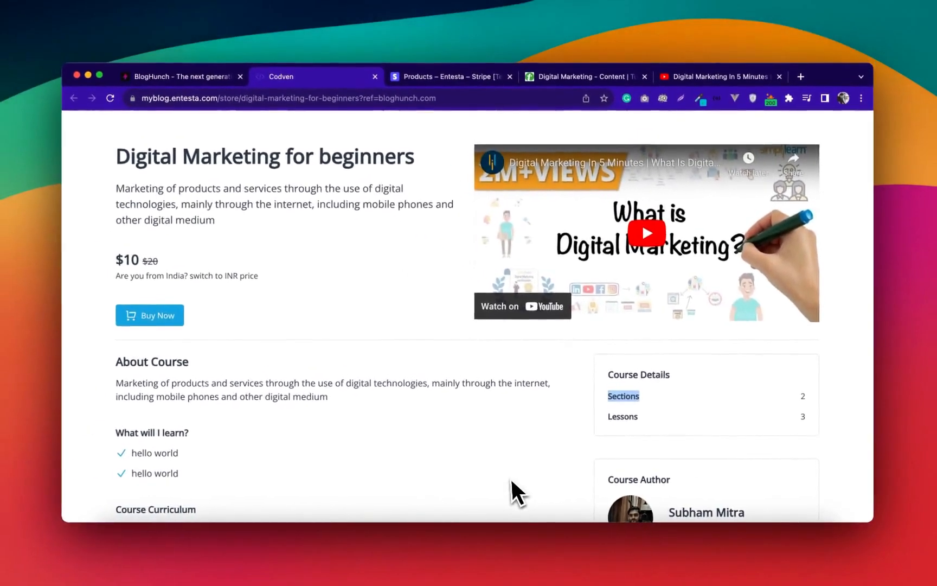
scroll(511, 491, "down", 5)
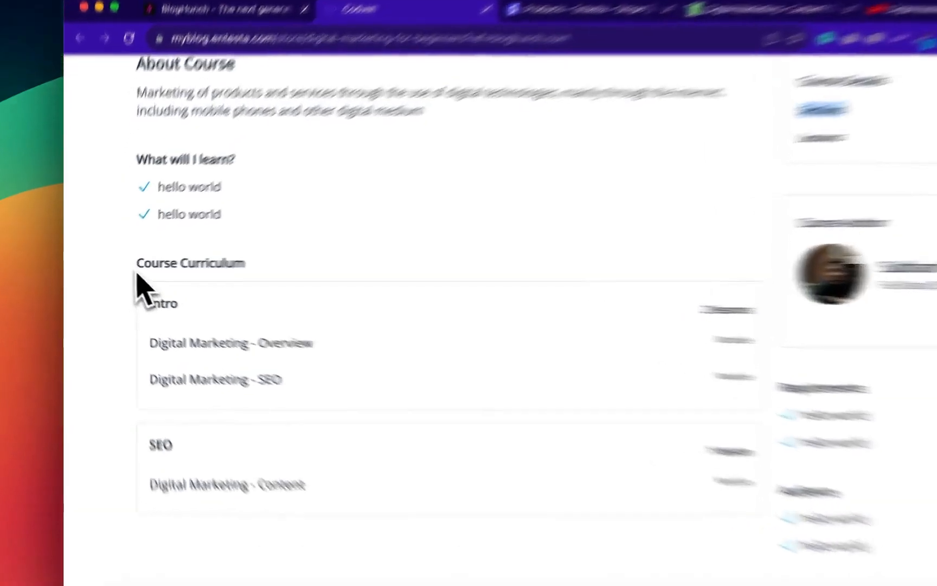
left_click_drag(117, 265, 286, 271)
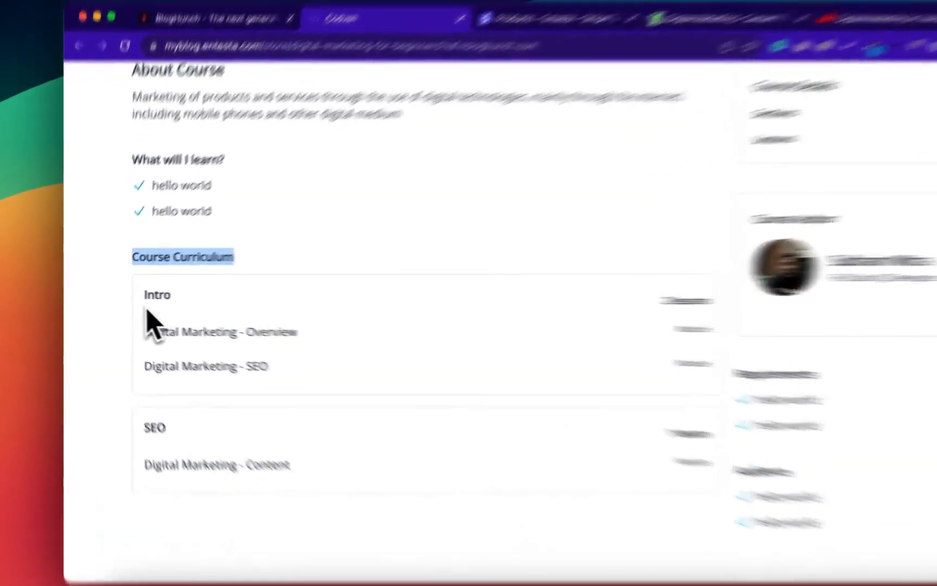
Examine the Intro and SEO sections of the course curriculum, including their lesson counts and module titles, and return to the course header.
double_click(136, 297)
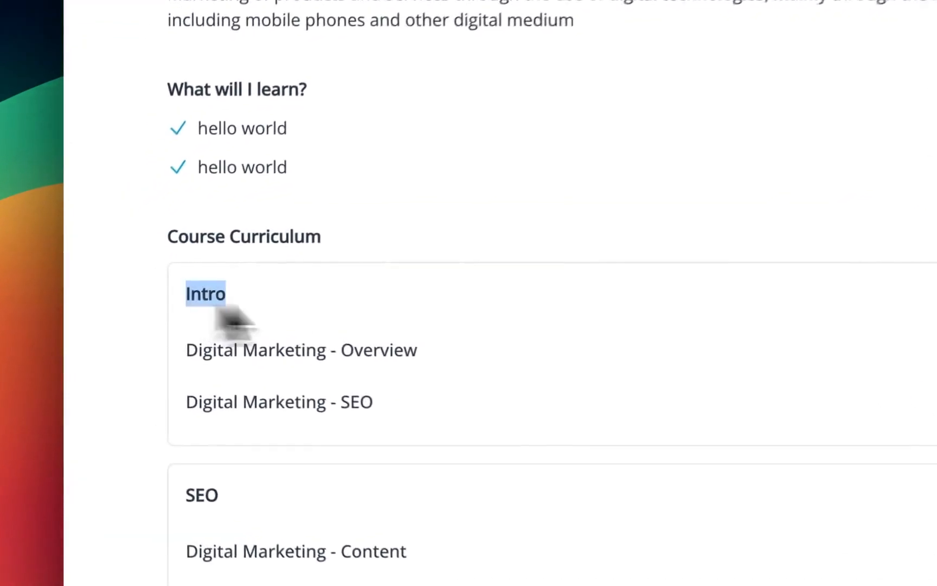
left_click_drag(475, 305, 428, 290)
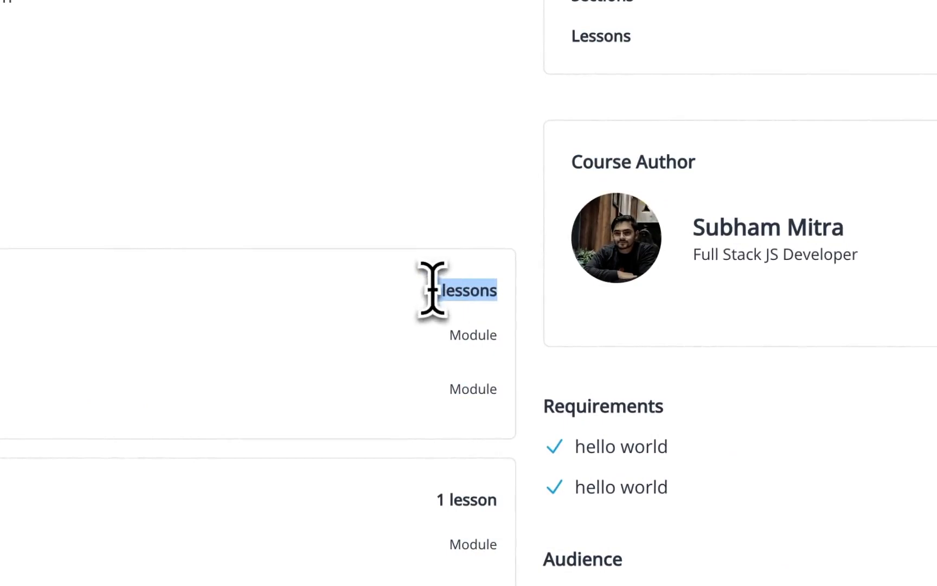
left_click_drag(171, 304, 421, 308)
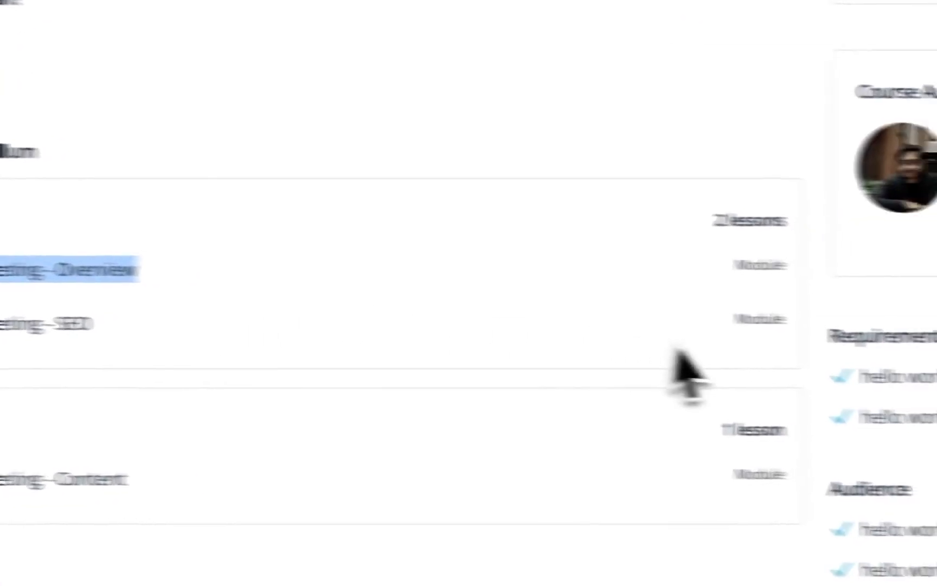
left_click_drag(646, 257, 596, 257)
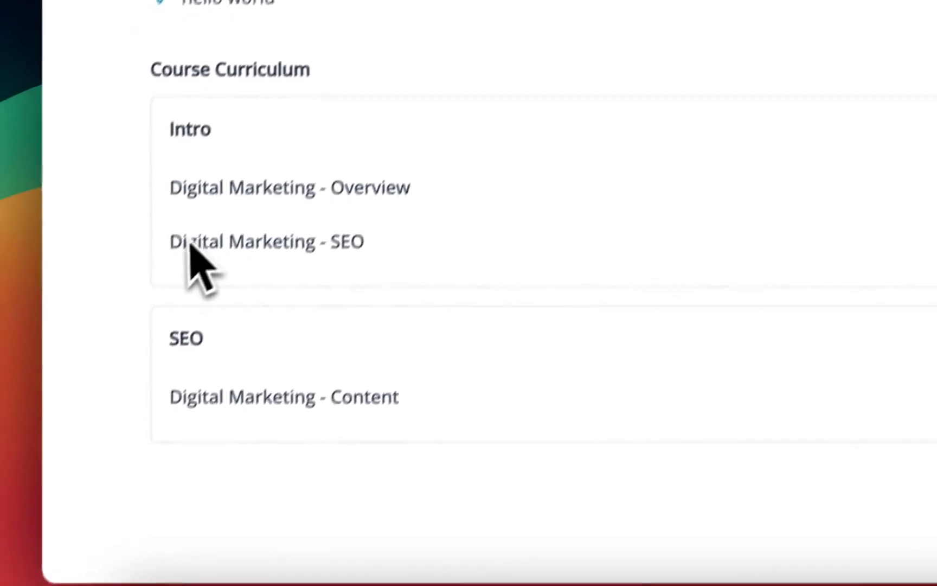
left_click_drag(0, 325, 250, 332)
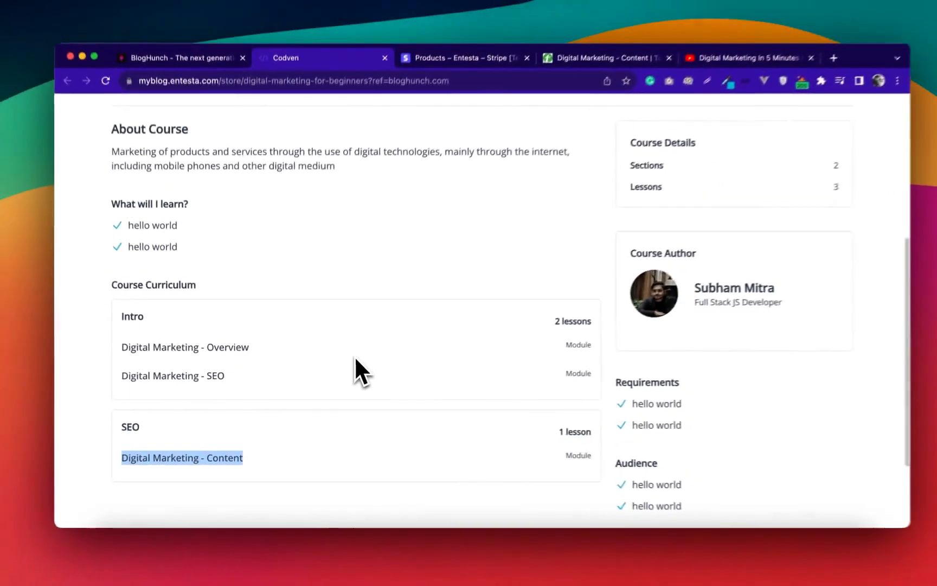
scroll(356, 359, "up", 10)
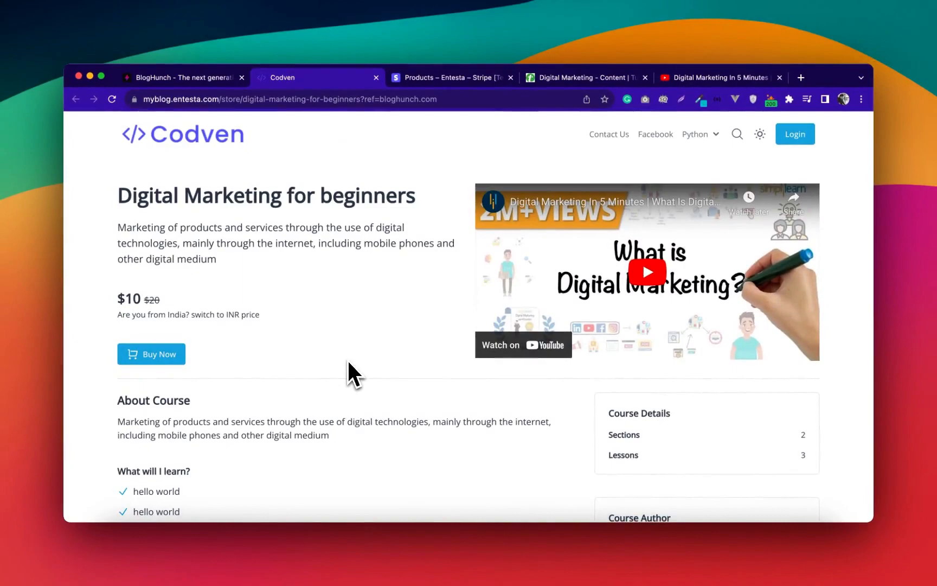